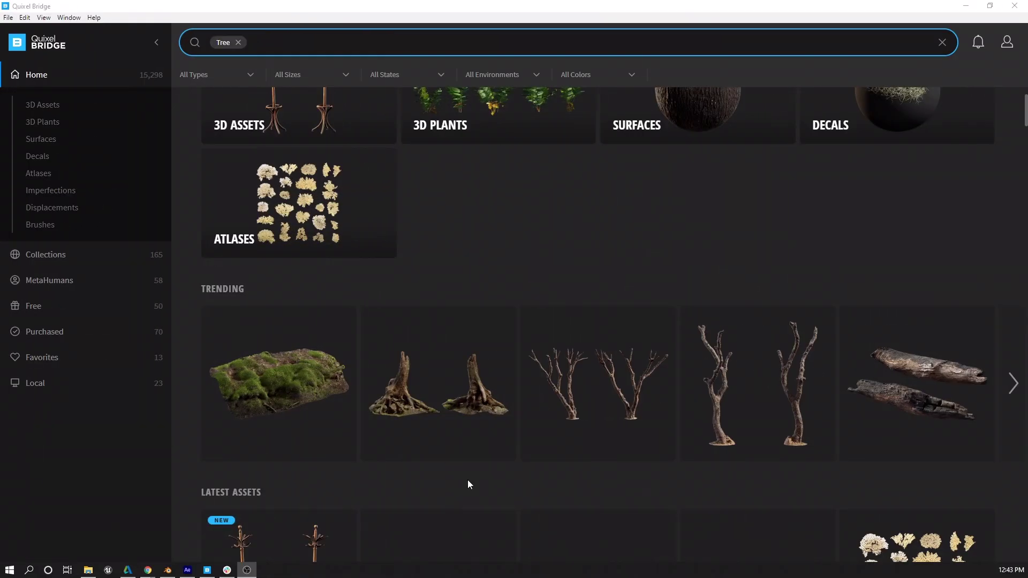
Browse tree assets in Quixel Bridge, and compare tree models on Free3D, CGTrader, Sketchfab, Archive3D and TurboSquid in the browser
scroll(544, 472, down, 5)
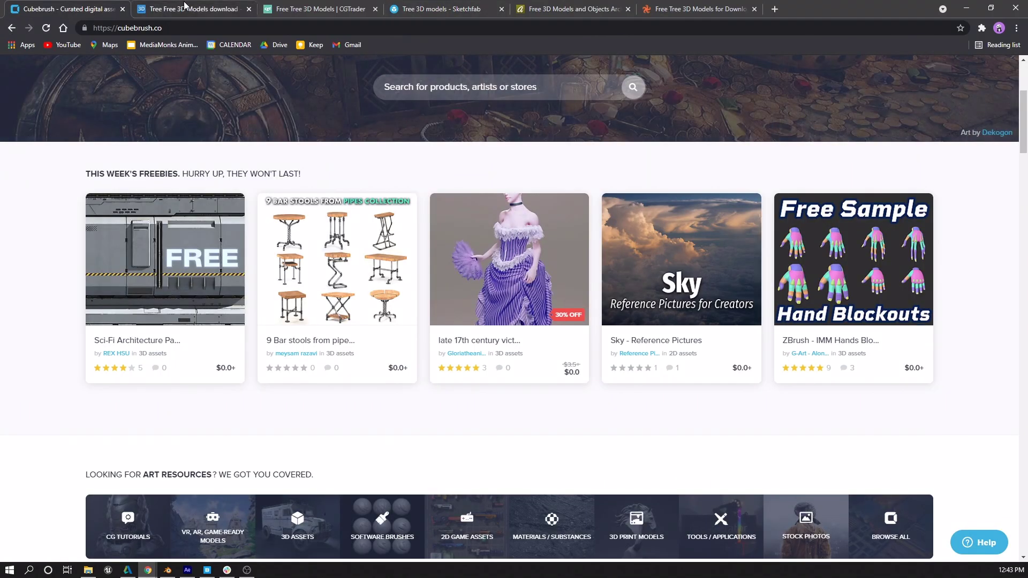
click(185, 6)
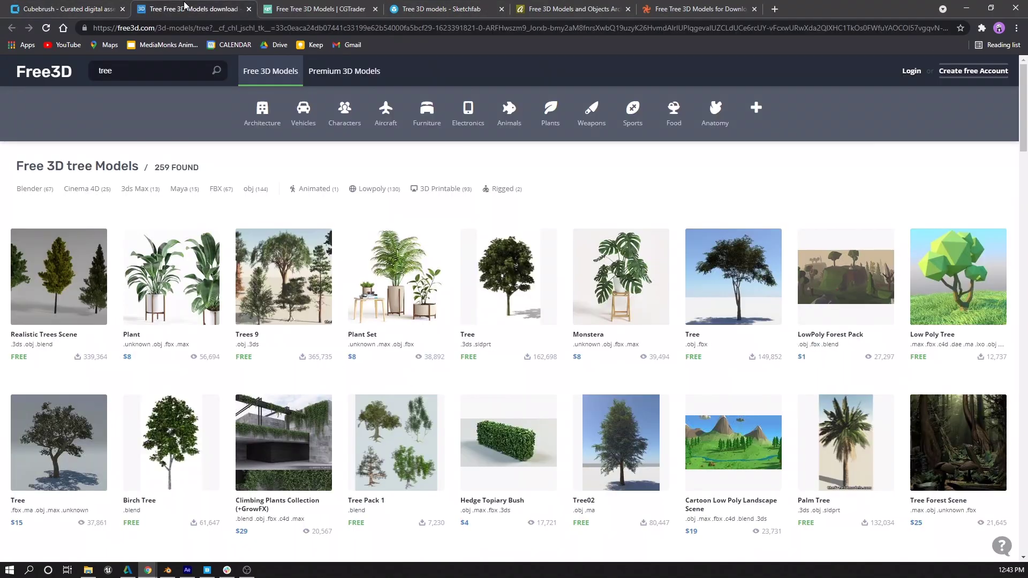
click(348, 7)
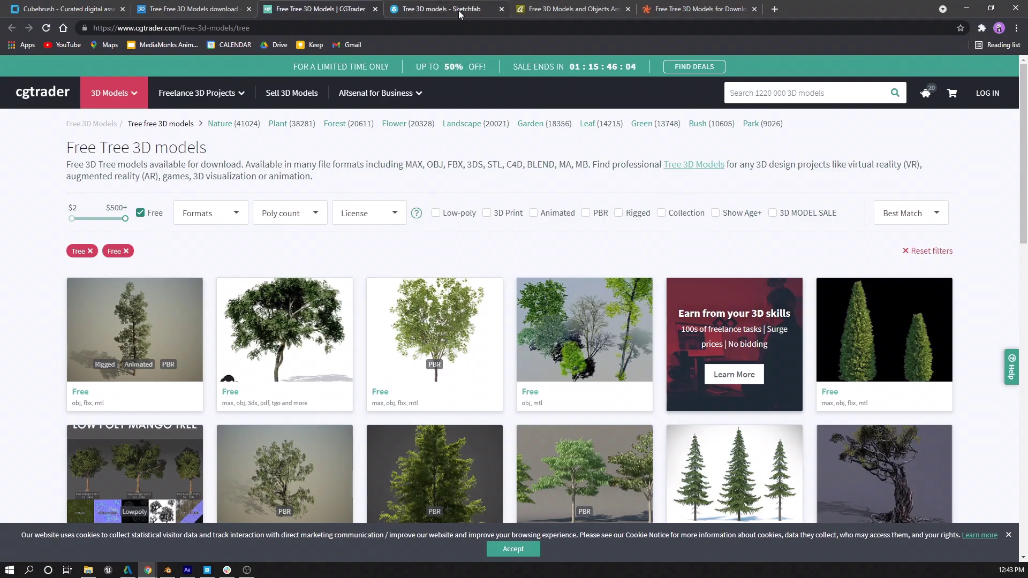
click(464, 10)
click(563, 10)
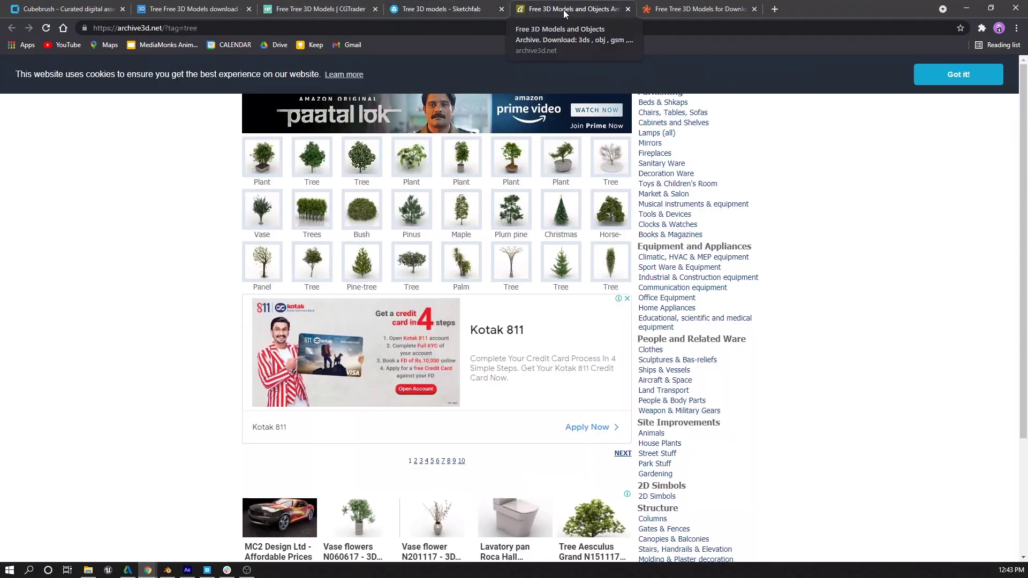
click(690, 10)
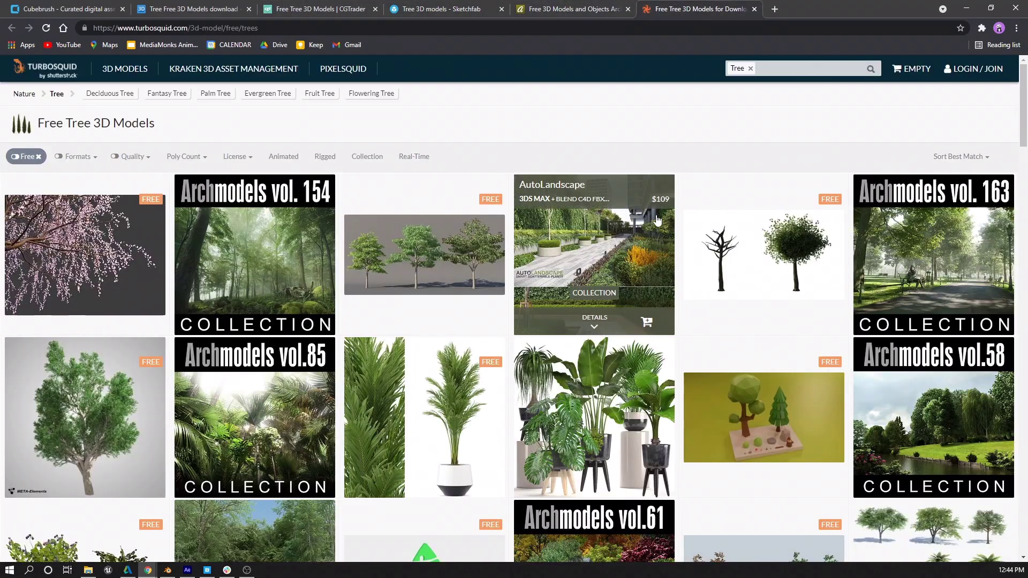
scroll(658, 222, down, 4)
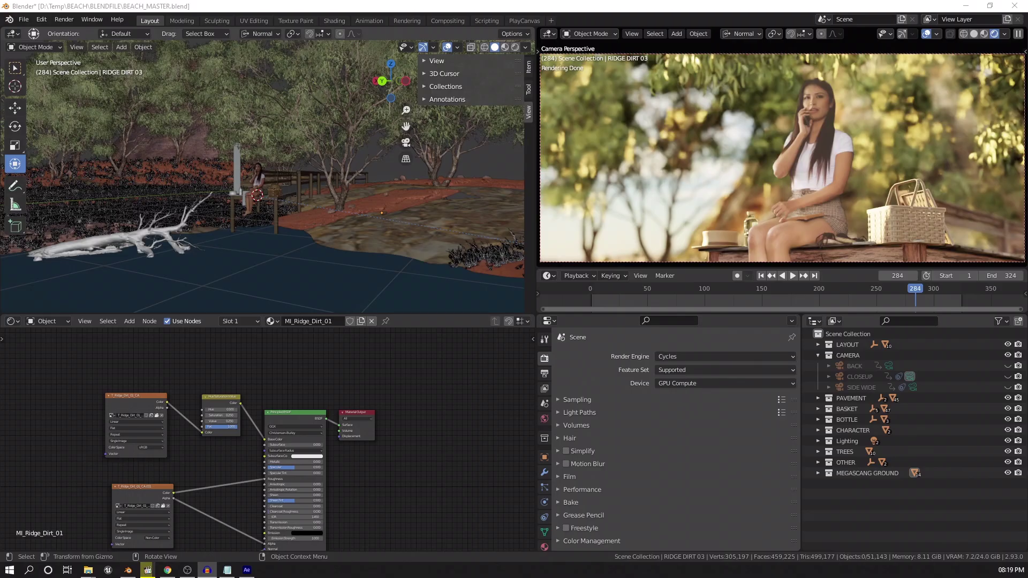
Preview the closeup render of the seated woman at several points in the timeline, from frame 15 to frame 308
click(608, 291)
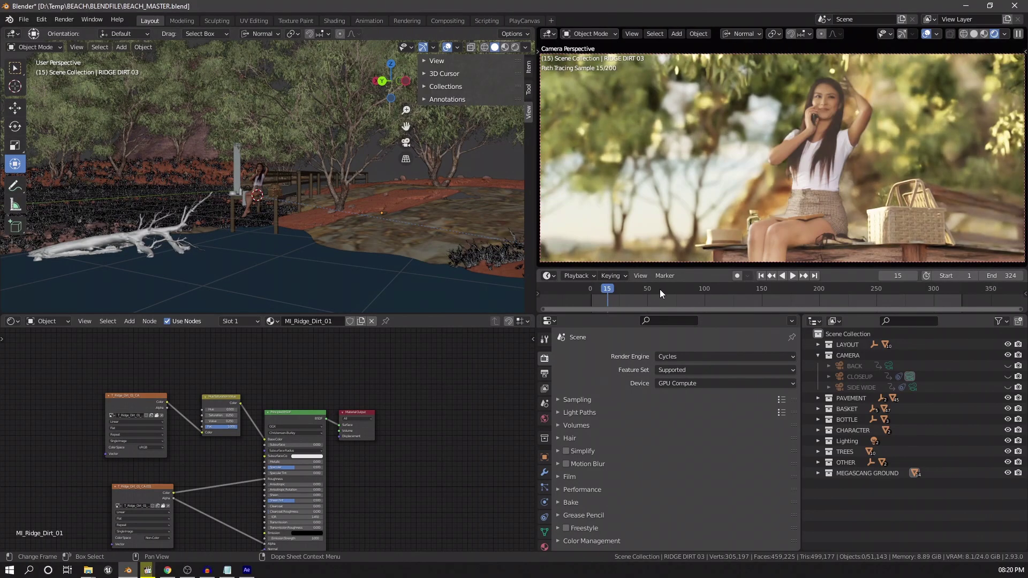
click(659, 289)
click(730, 288)
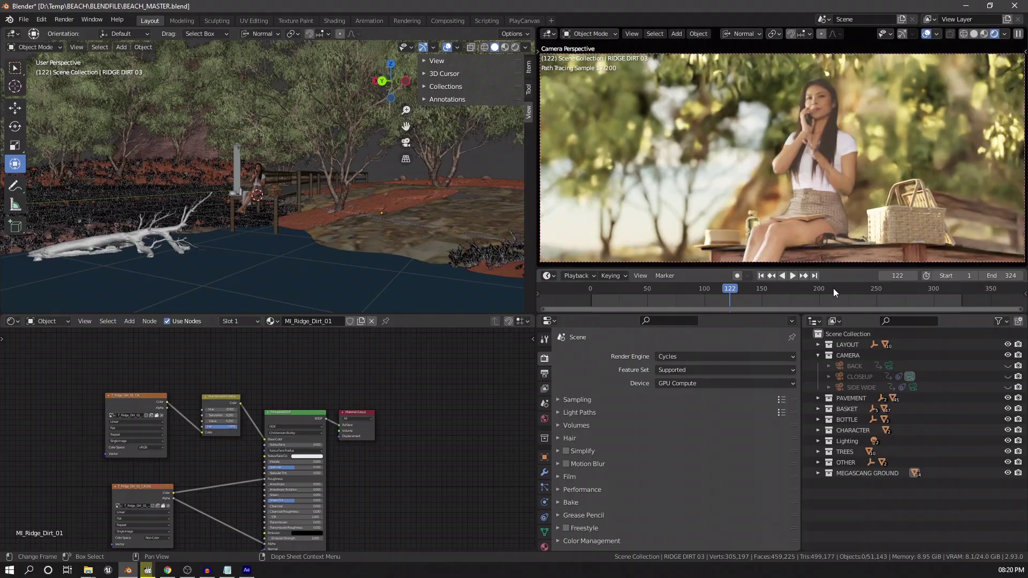
click(833, 290)
click(942, 290)
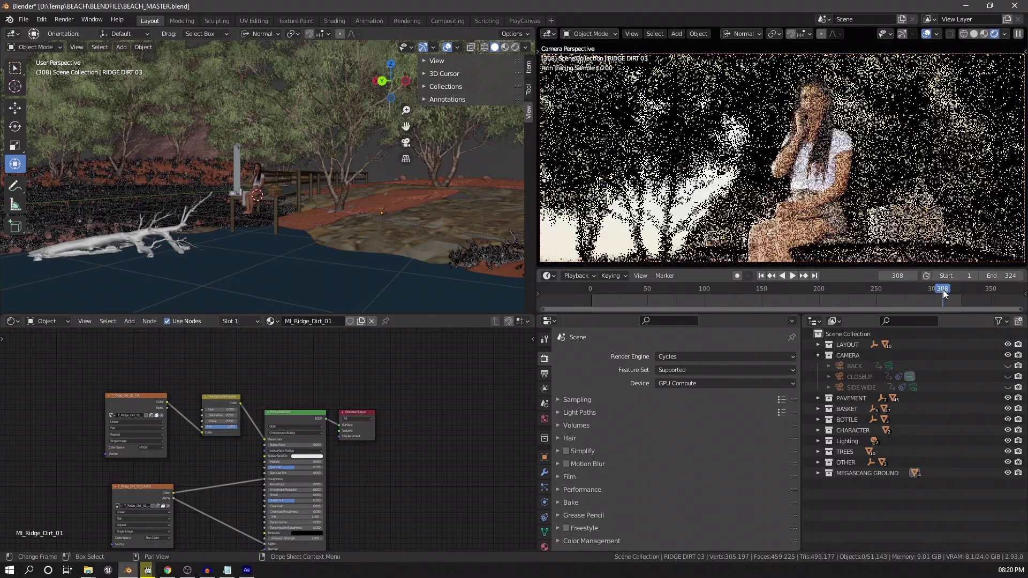
Make BACK the active camera, hide the SIDE SHOT character and show the BACK SHOT character
click(889, 367)
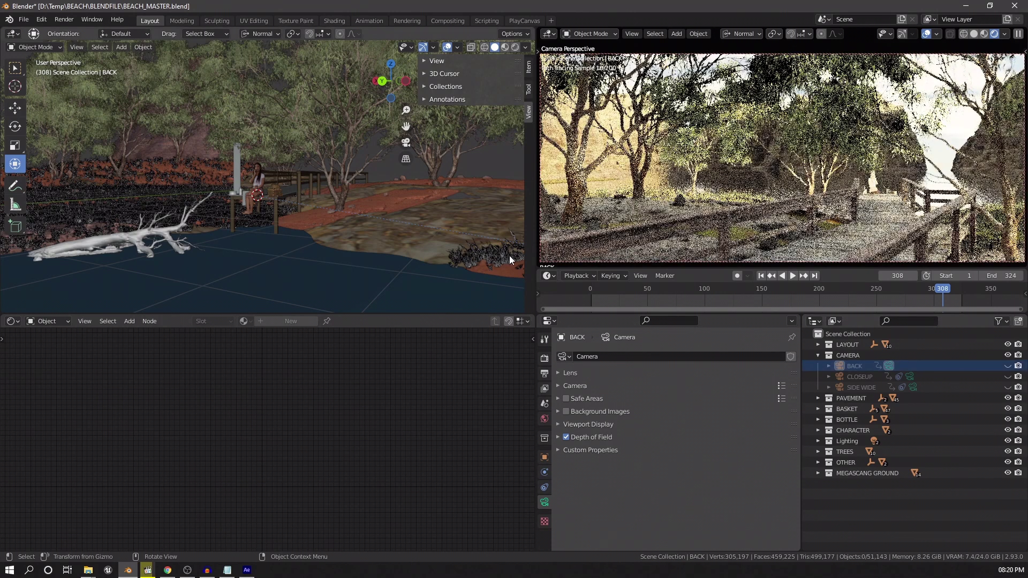
click(818, 430)
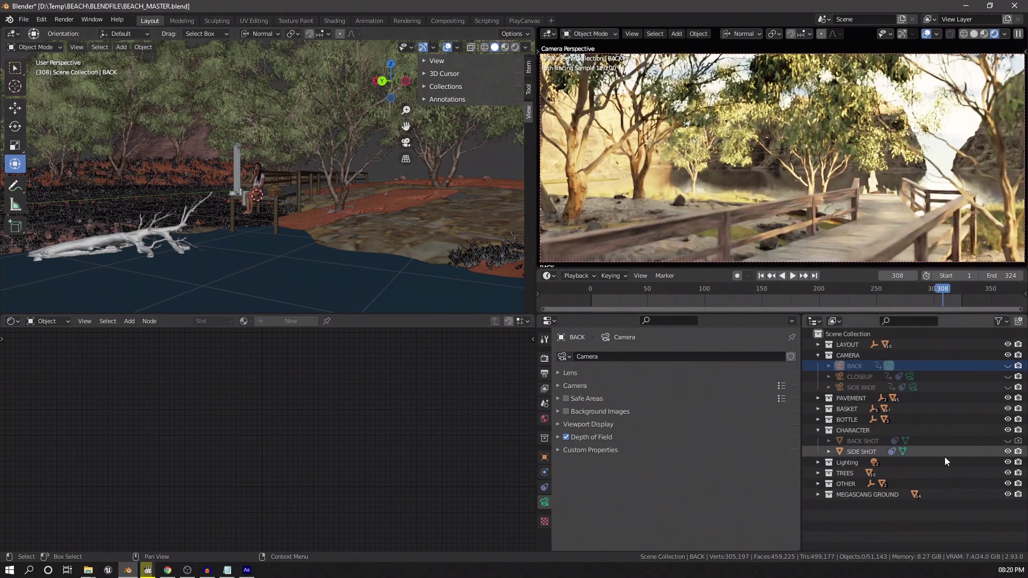
click(1007, 452)
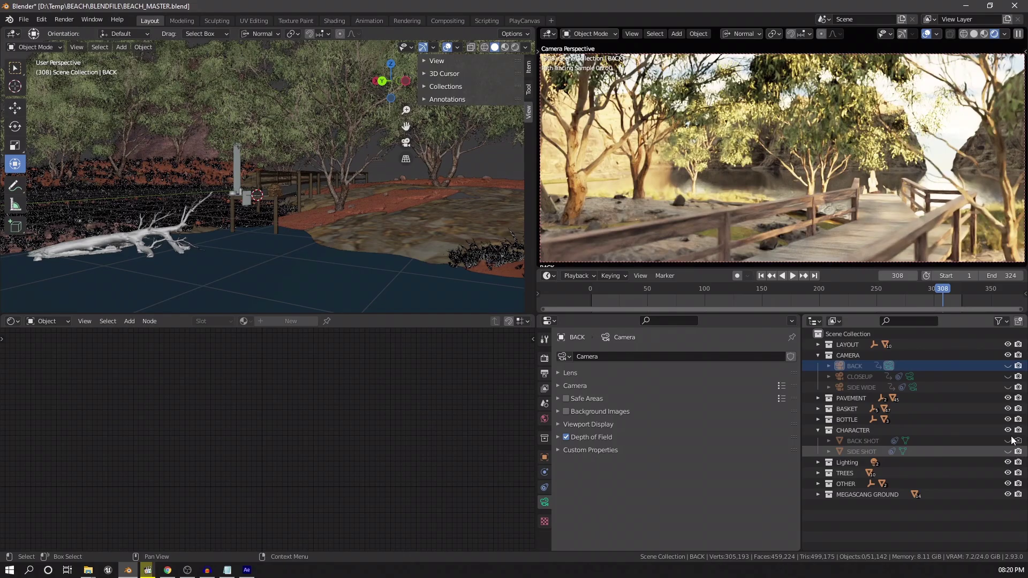
click(1007, 441)
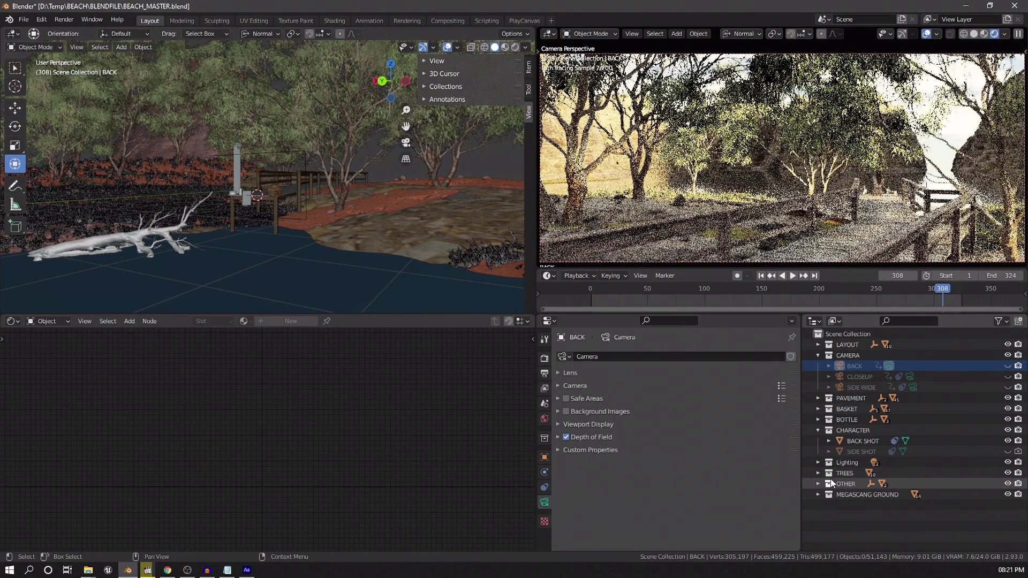
Hide the SIDE light and enable the BACK_Wide light in both the viewport and the render
click(817, 462)
click(1008, 483)
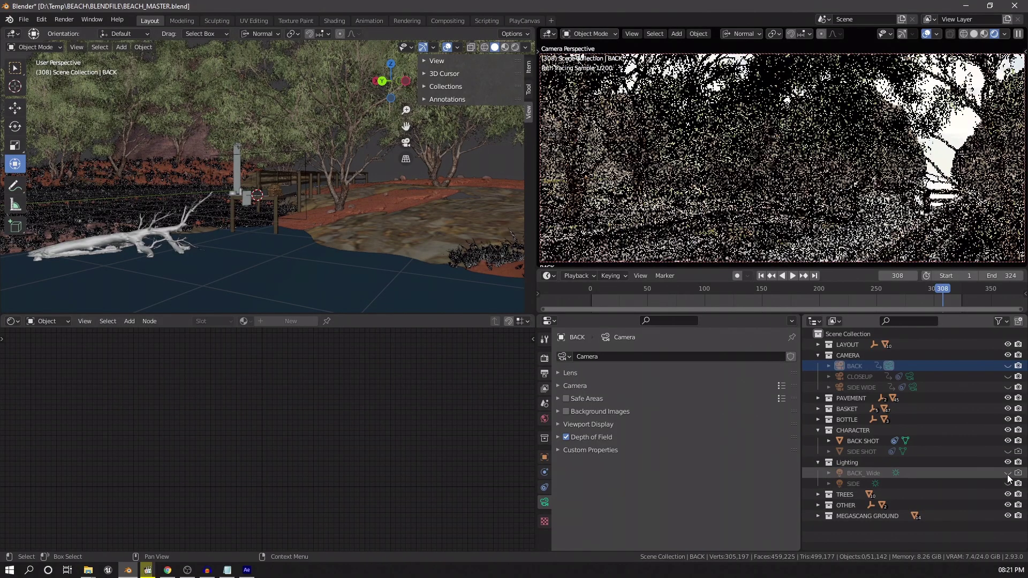
click(1008, 473)
click(1017, 474)
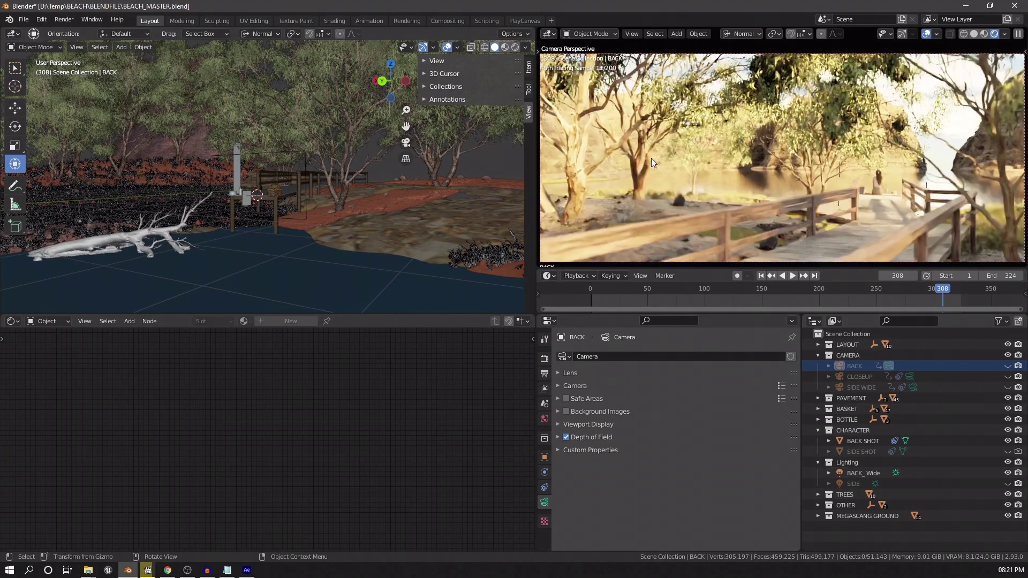
Set the scene's color management exposure to 2
click(544, 358)
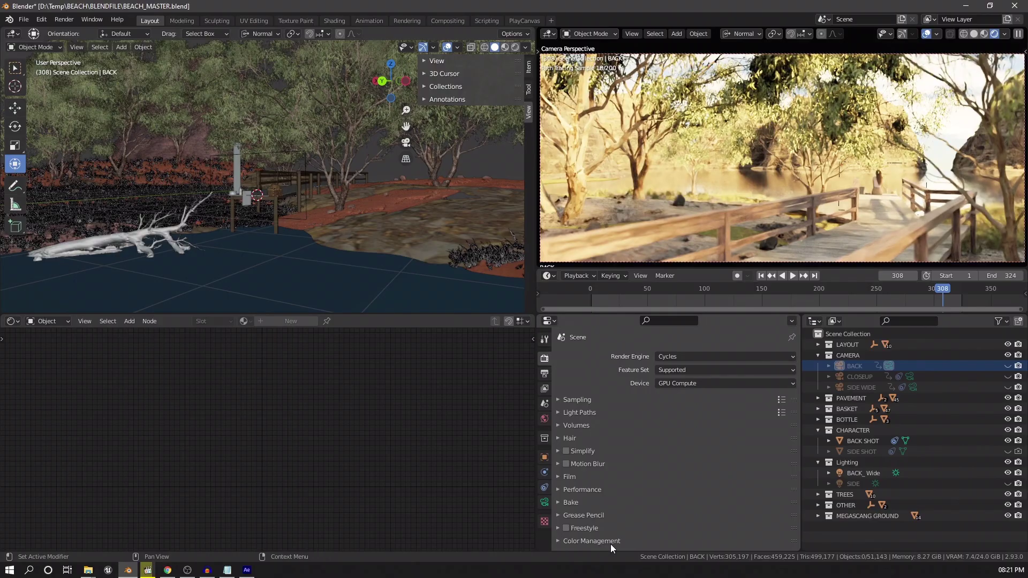
click(592, 541)
scroll(609, 536, down, 7)
click(707, 439)
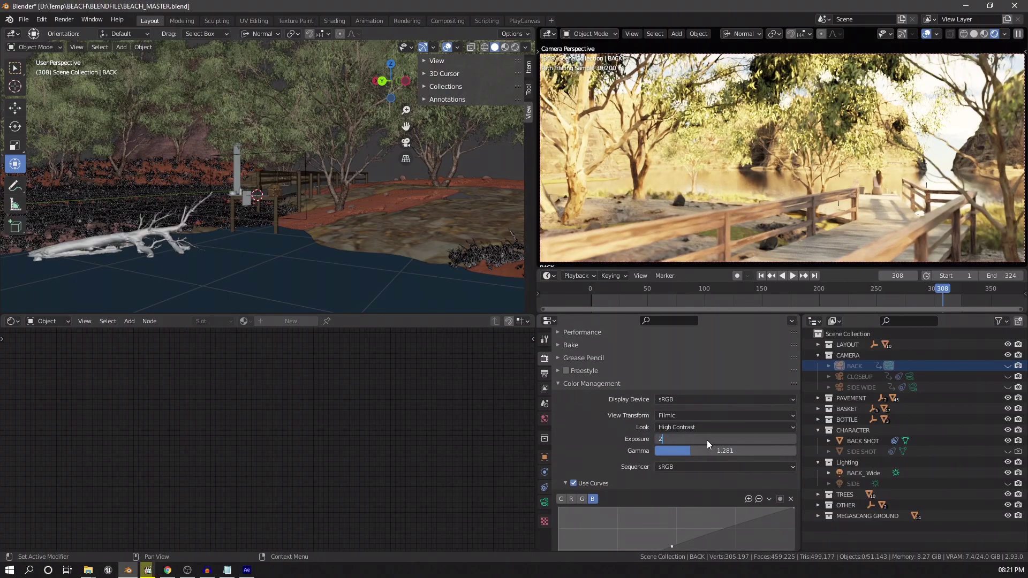
text(2)
key(Return)
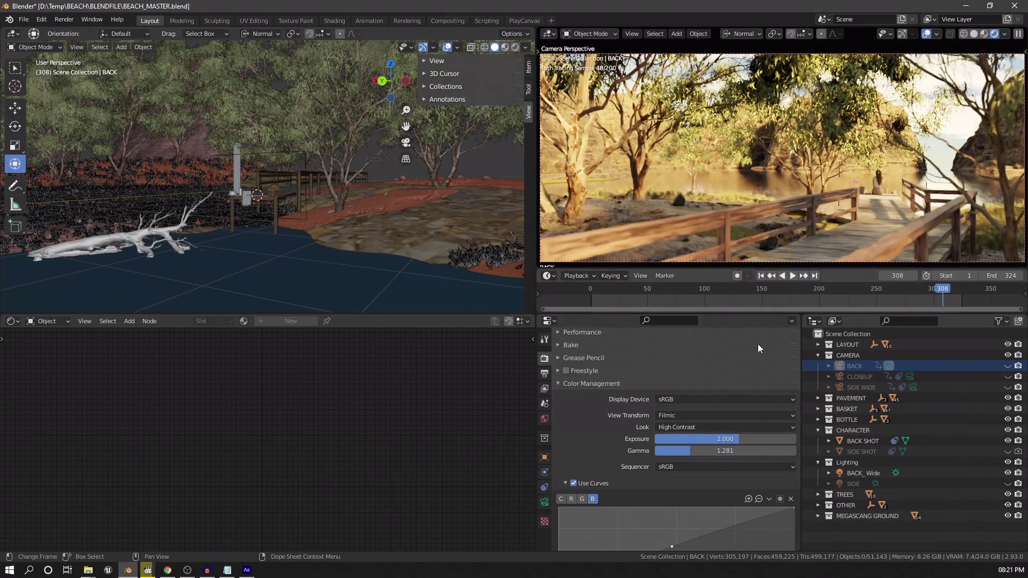
click(641, 204)
click(582, 384)
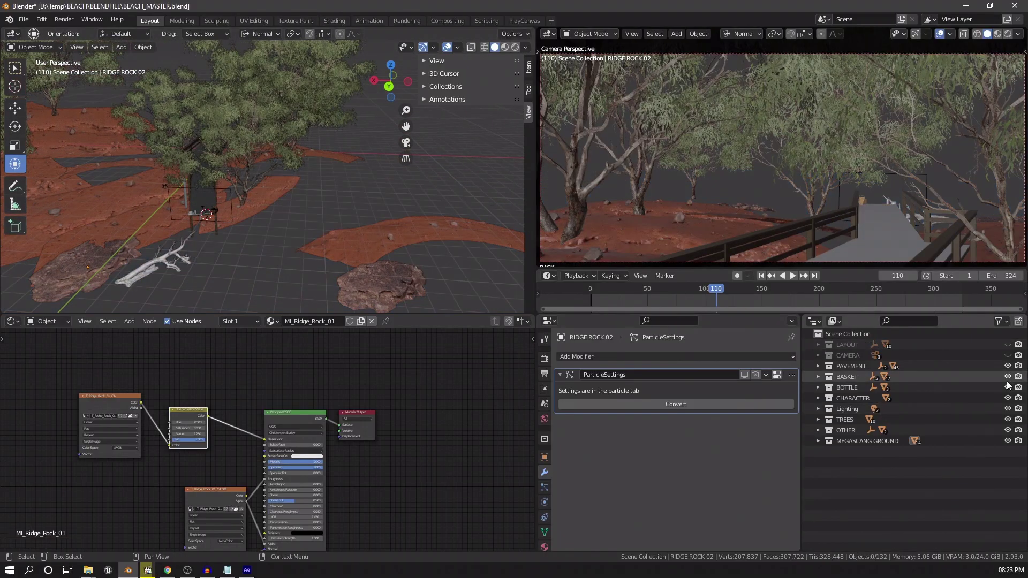
Isolate the PAVEMENT collection so that only the wooden walkway and railings are shown
ctrl+click(1007, 366)
middle_drag(258, 211, 223, 227)
scroll(227, 159, up, 3)
scroll(236, 195, up, 4)
middle_drag(241, 167, 223, 200)
Isolate one object of the walkway and examine its mesh in Edit Mode
click(152, 166)
key(shift+h)
middle_drag(236, 141, 271, 165)
key(Tab)
scroll(289, 161, up, 3)
middle_drag(442, 153, 260, 154)
scroll(249, 245, down, 3)
shift+middle_drag(252, 243, 265, 289)
middle_drag(264, 289, 265, 280)
Return to Object Mode, reveal all hidden walkway objects and clear the selection
key(Tab)
key(alt+a)
shift+middle_drag(264, 170, 300, 214)
key(a)
key(alt+h)
key(alt+a)
Make BACK the active camera and scrub through its animation over the walkway
click(817, 355)
click(856, 398)
click(888, 366)
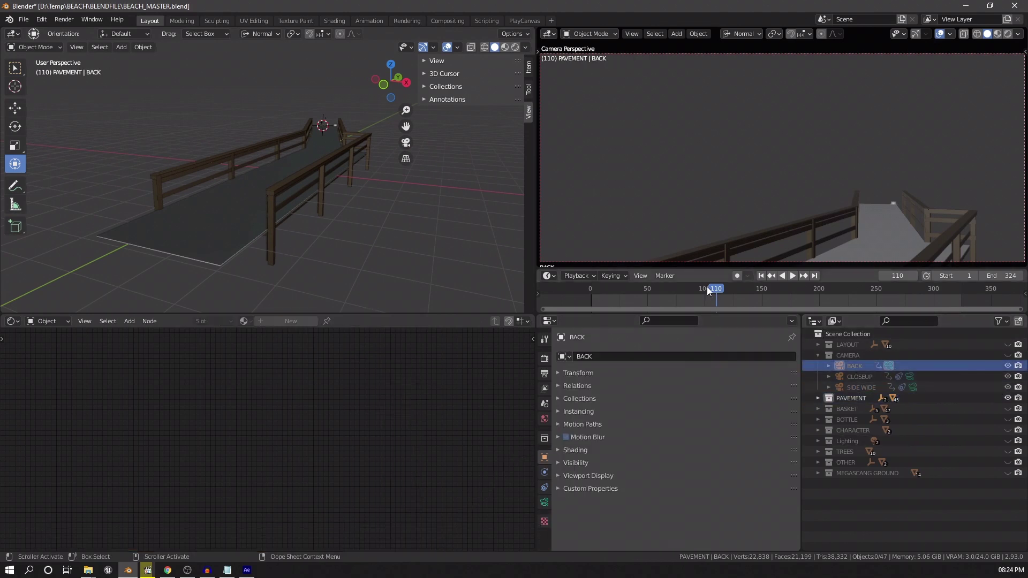
click(623, 295)
key(space)
drag(622, 290, 852, 298)
Preview the walkway animation through the CLOSEUP camera and the SIDE WIDE camera, stopping at frame 235
click(909, 377)
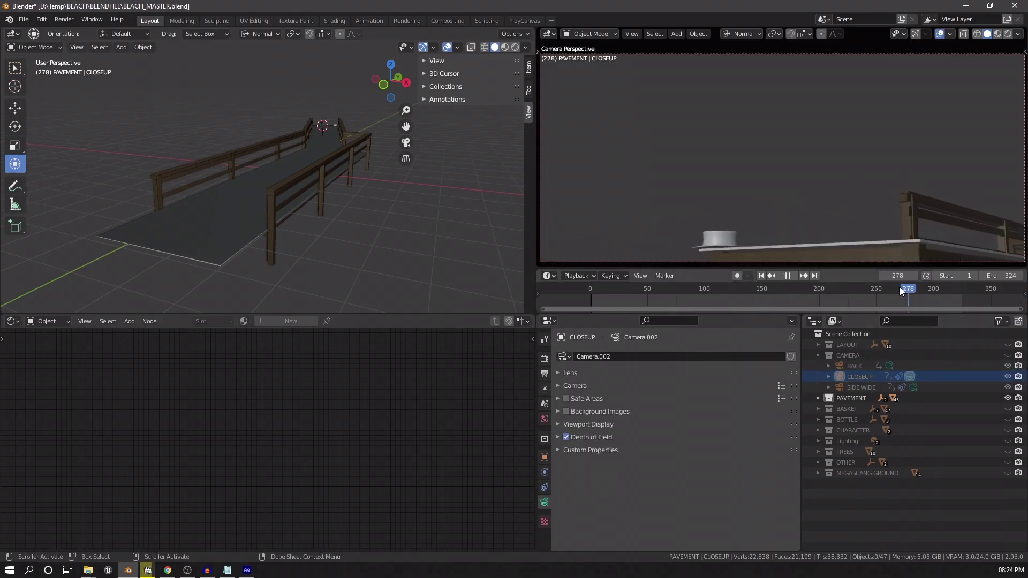
drag(668, 292, 924, 297)
click(913, 387)
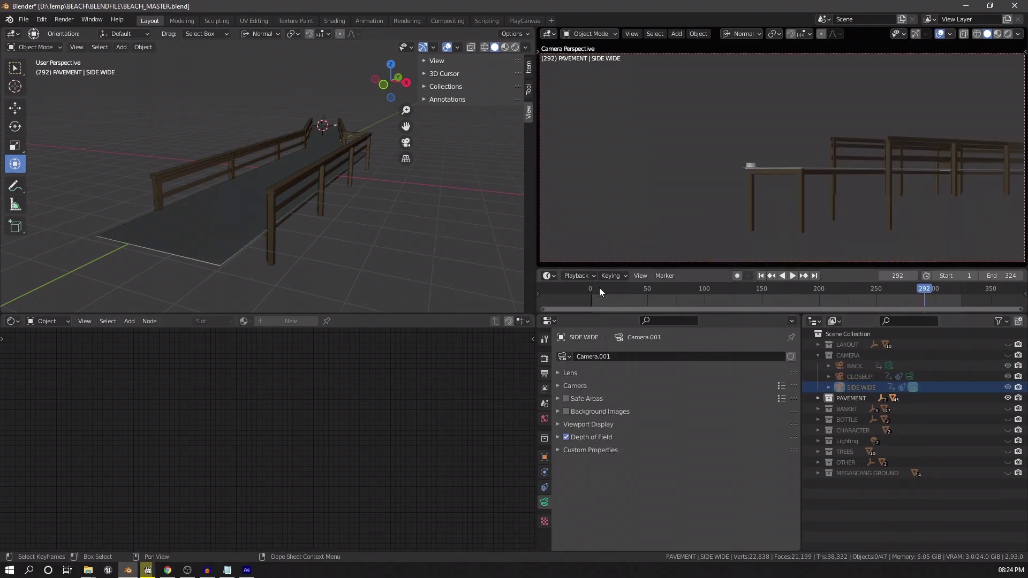
drag(599, 291, 858, 293)
Show the LAYOUT collection with the cliffs, ground and water around the walkway
mouse_move(303, 166)
middle_down()
mouse_move(347, 142)
mouse_move(306, 161)
middle_up()
click(817, 354)
click(1007, 344)
scroll(313, 229, down, 3)
middle_drag(311, 227, 332, 224)
Select the large cliff behind the walkway and view it up close
click(835, 104)
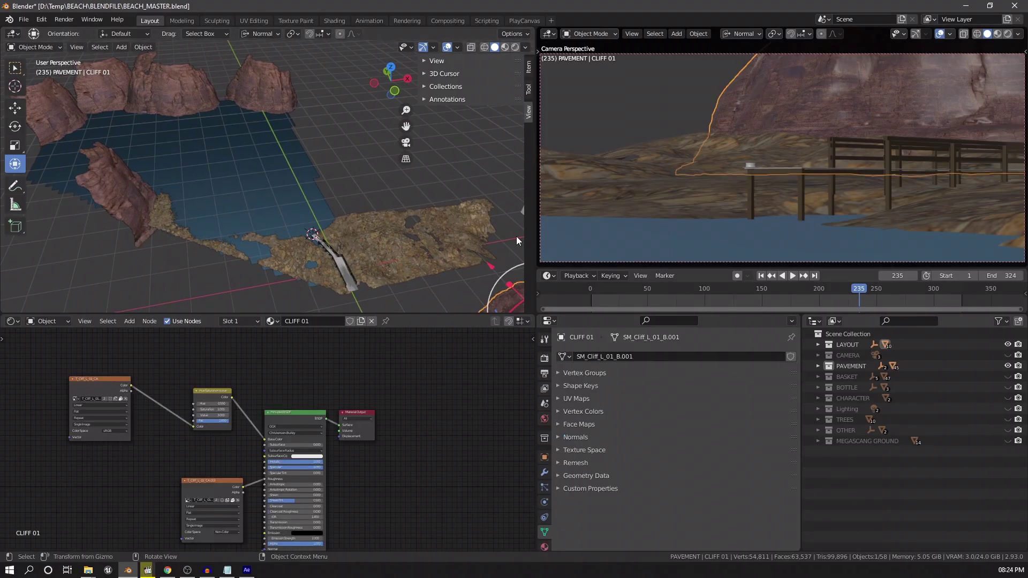
middle_drag(423, 256, 72, 237)
scroll(339, 224, up, 3)
shift+middle_drag(339, 223, 219, 185)
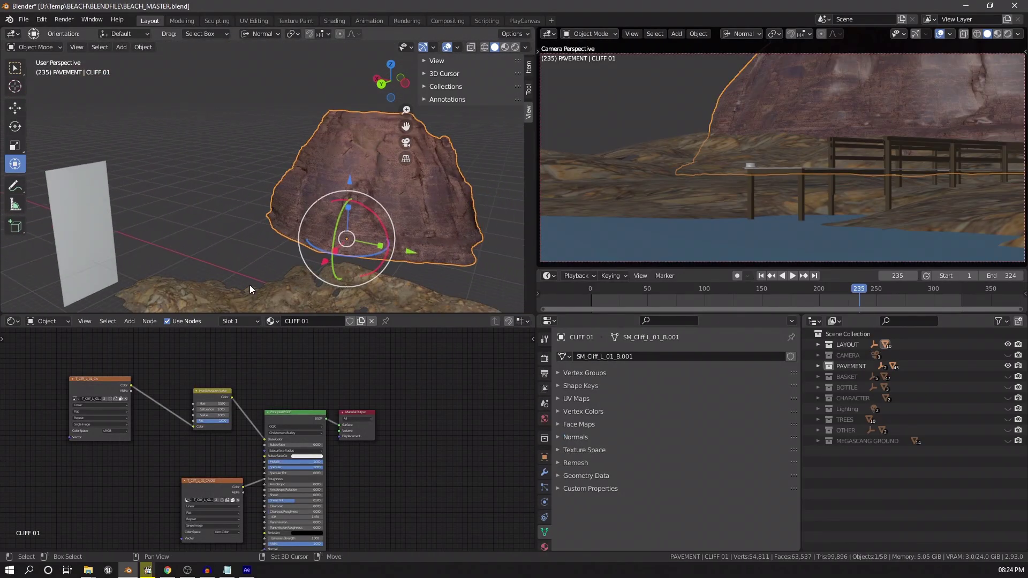
Move the T_Cliff_L_01_CA texture node closer to the Hue Saturation Value node and review the rest of the cliff's material
middle_drag(177, 431, 273, 465)
scroll(205, 425, up, 2)
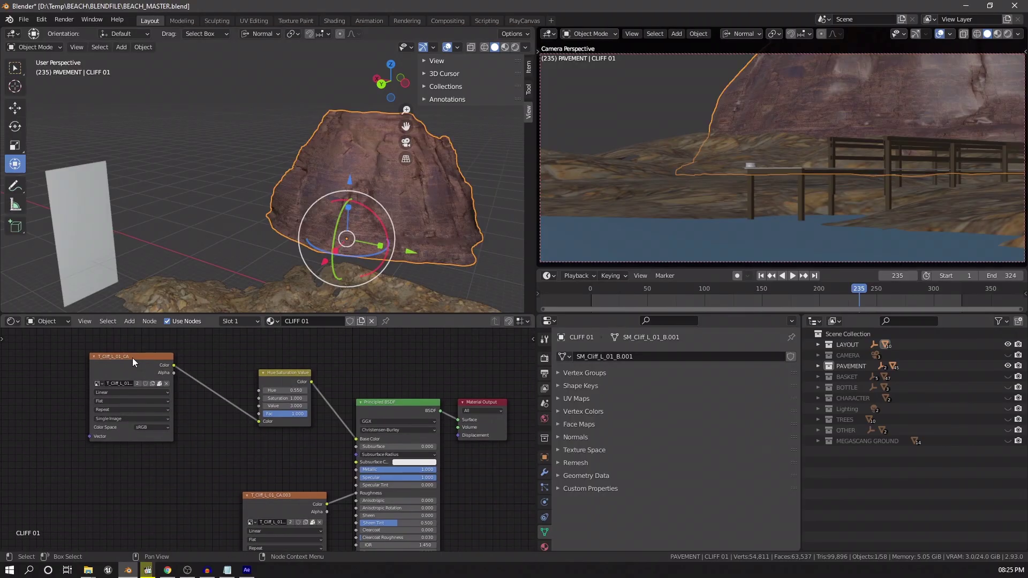
drag(133, 357, 172, 369)
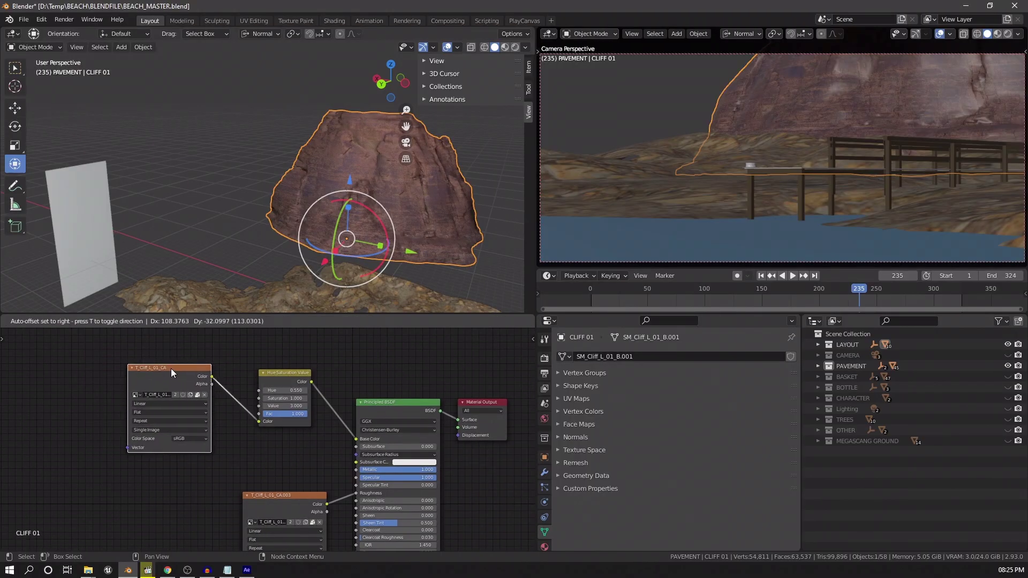
scroll(237, 422, down, 7)
middle_drag(262, 471, 300, 446)
scroll(230, 411, up, 2)
scroll(229, 411, up, 2)
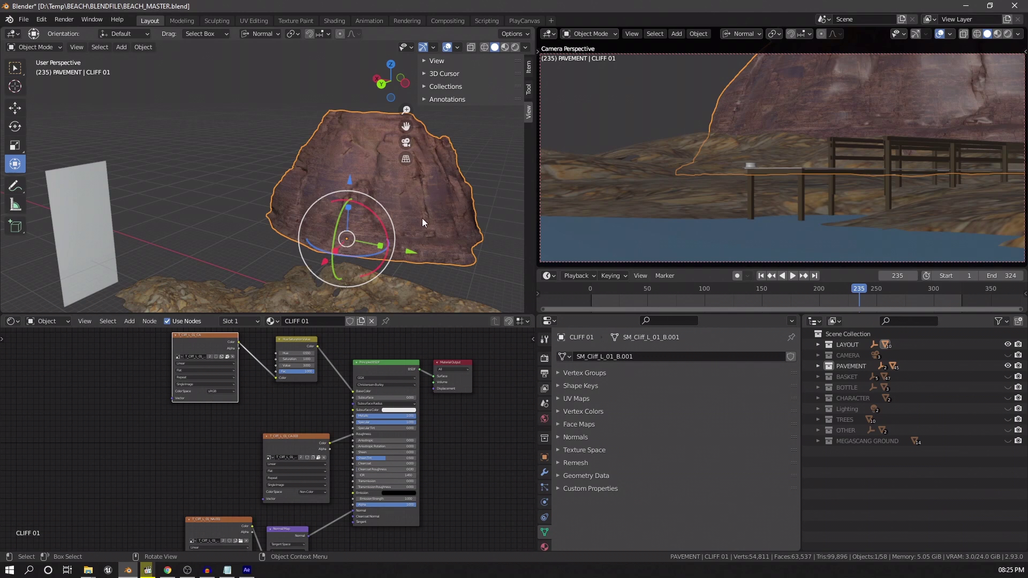
Clear the cliff selection and select the OCEAN plane to view its WATER material
middle_drag(422, 213, 383, 258)
key(alt+a)
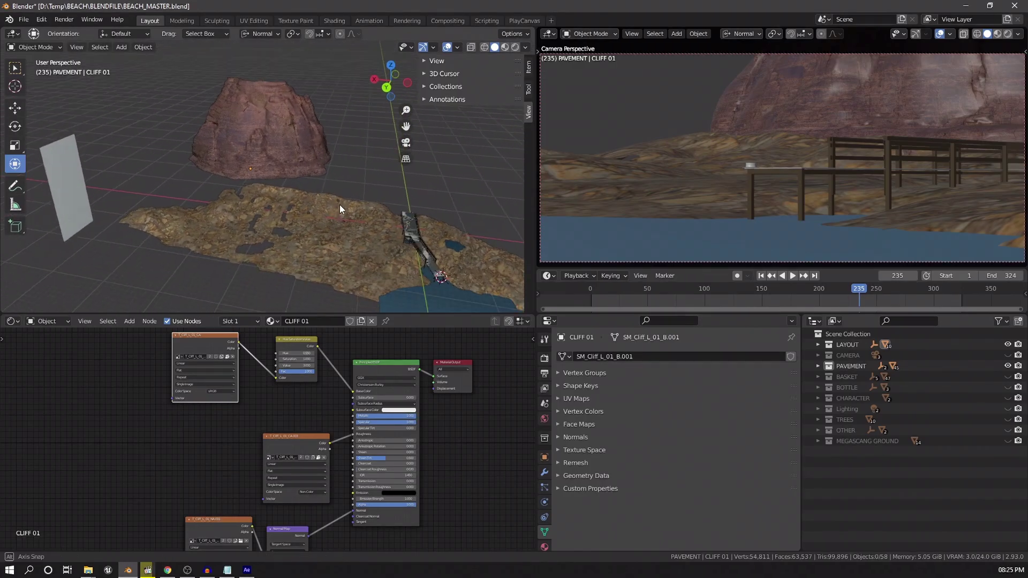
click(288, 227)
mouse_move(287, 227)
middle_down()
mouse_move(377, 242)
mouse_move(281, 259)
mouse_move(319, 232)
mouse_move(333, 268)
mouse_move(293, 203)
mouse_move(274, 197)
mouse_move(342, 177)
mouse_move(246, 233)
mouse_move(290, 189)
mouse_move(298, 230)
mouse_move(282, 237)
middle_up()
click(300, 254)
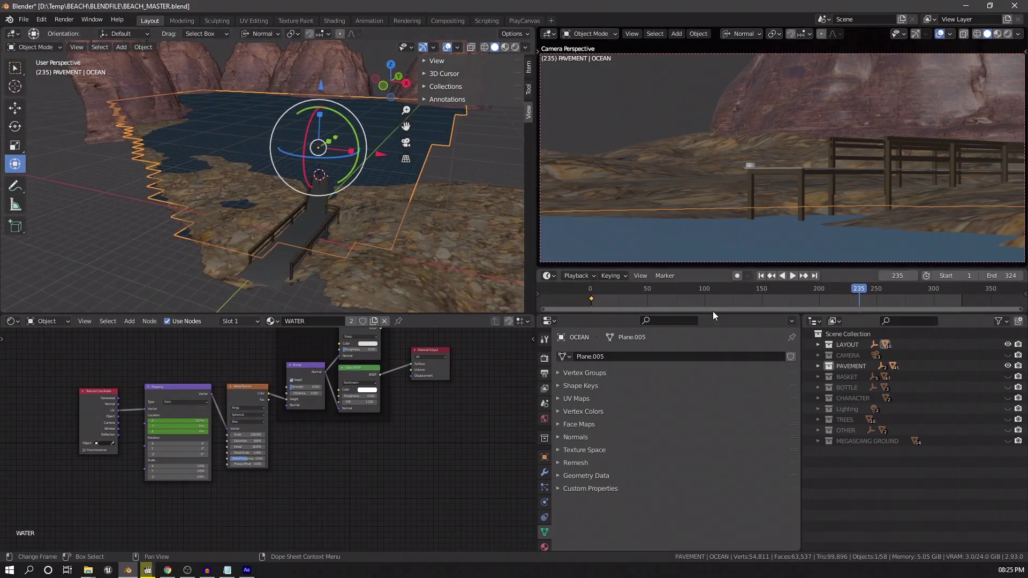
Make BACK the active camera to view the layout of cliffs, water and walkway
click(818, 354)
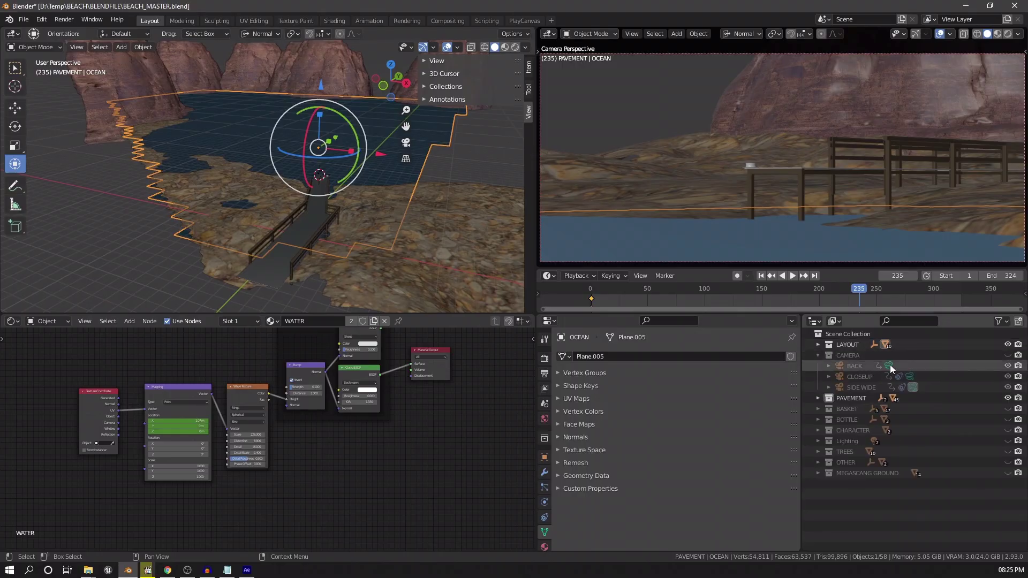
click(889, 365)
click(314, 131)
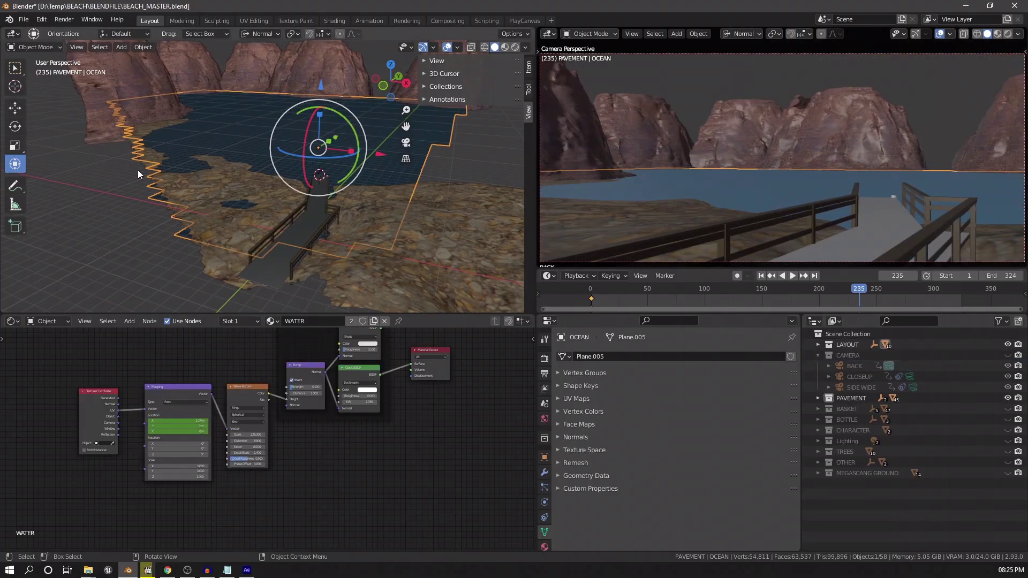
middle_drag(161, 169, 292, 233)
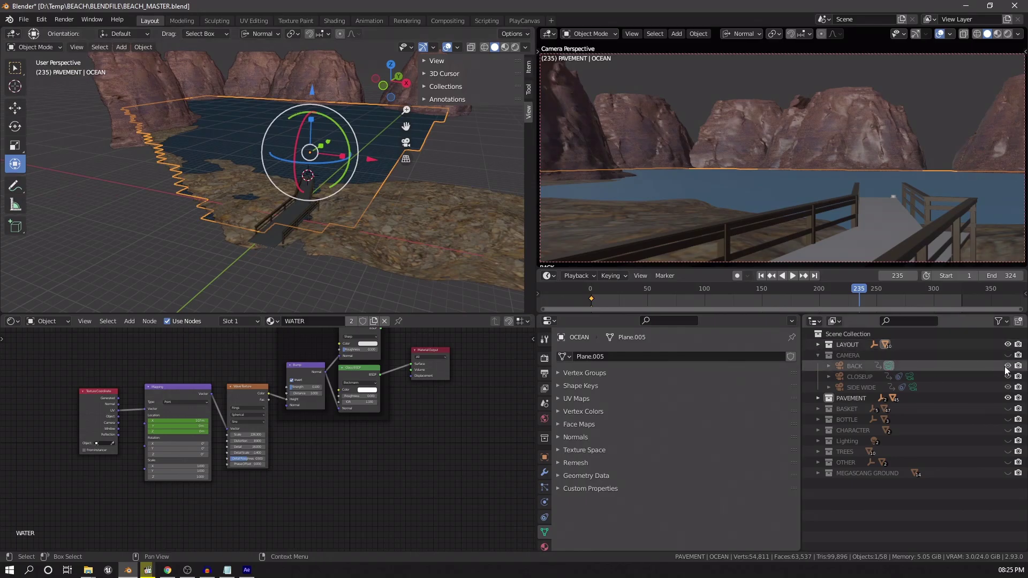
Show the CAMERA collection, inspect the BACK camera's placement on the walkway and clear the selection
click(1007, 355)
click(1007, 366)
middle_drag(281, 269, 288, 224)
click(279, 244)
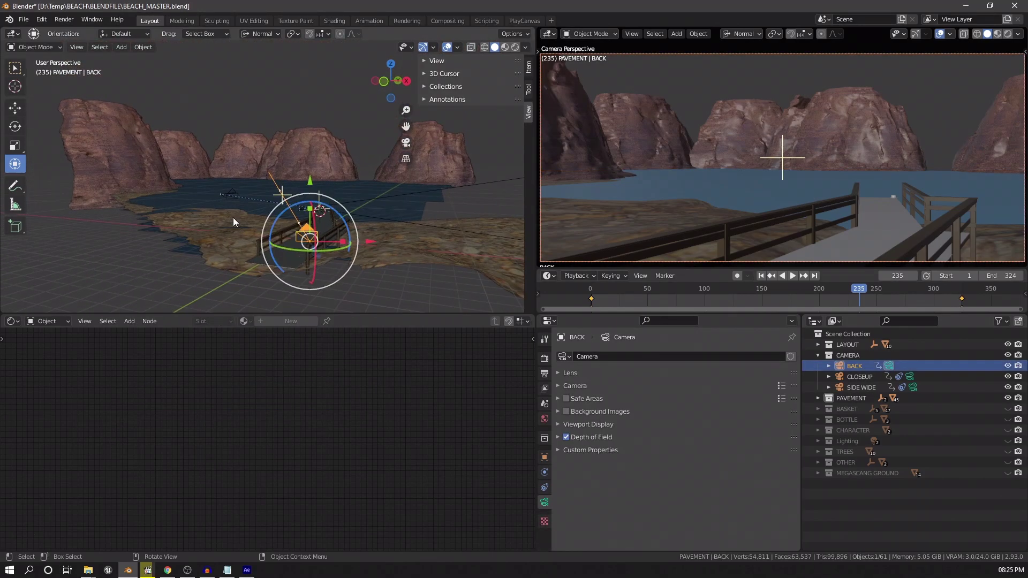
middle_drag(178, 221, 167, 234)
mouse_move(261, 192)
middle_down()
mouse_move(243, 171)
mouse_move(243, 186)
mouse_move(307, 186)
mouse_move(303, 198)
mouse_move(291, 190)
mouse_move(258, 210)
mouse_move(274, 201)
middle_up()
key(alt+a)
Return the Ground from Sculpt Mode to Object Mode, clear the selection and turn off its wireframe display
middle_drag(312, 164, 228, 169)
click(366, 214)
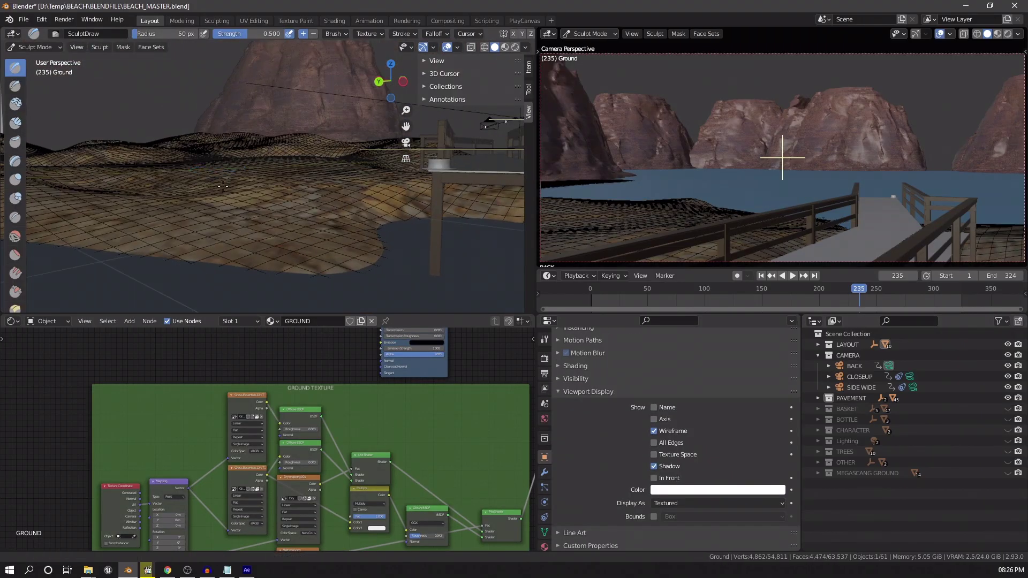
mouse_move(224, 181)
middle_down()
mouse_move(375, 224)
mouse_move(209, 186)
mouse_move(286, 196)
mouse_move(353, 171)
mouse_move(364, 230)
mouse_move(314, 225)
middle_up()
key(ctrl+Tab)
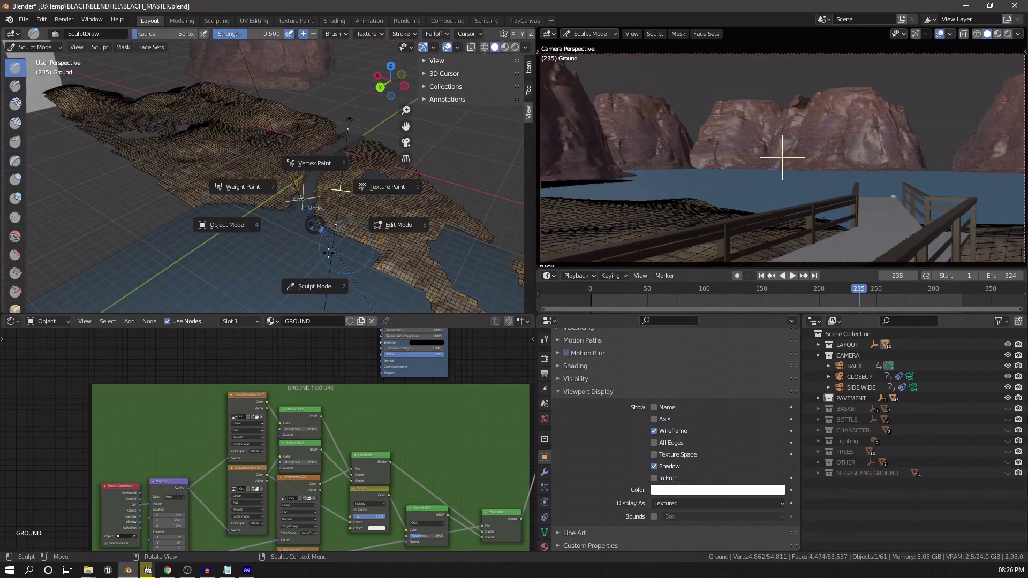
click(274, 207)
key(alt+a)
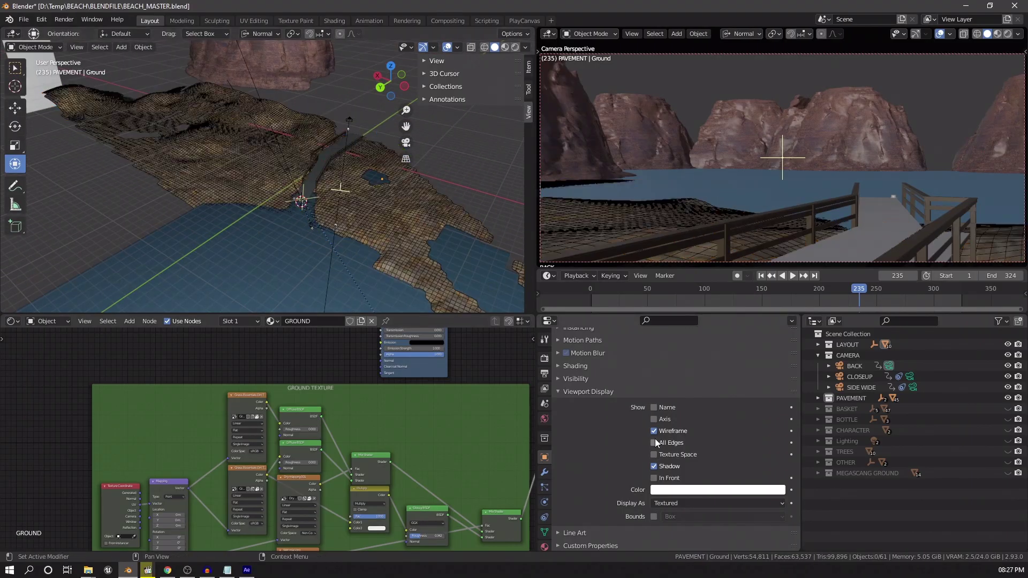
click(654, 430)
Make SIDE WIDE the active camera at frame 66 and show its view in rendered shading
middle_drag(236, 193, 274, 175)
click(913, 387)
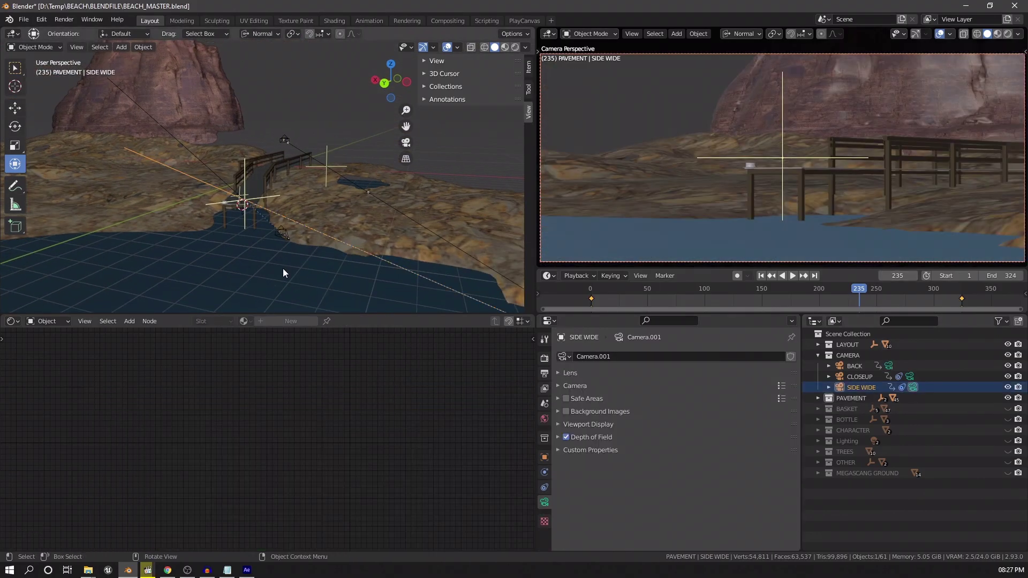
middle_drag(283, 269, 279, 241)
drag(857, 292, 665, 290)
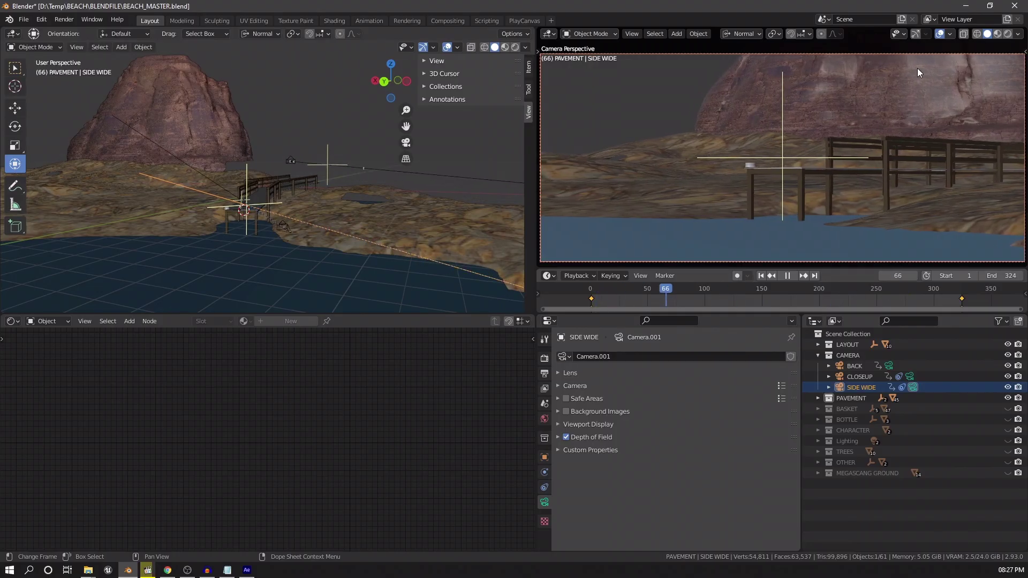
click(1008, 34)
Display the World shader and rearrange its Mapping, Texture Coordinate, Background and World Output nodes
click(47, 321)
click(45, 346)
drag(195, 389, 195, 442)
drag(121, 392, 120, 458)
middle_drag(257, 428, 228, 420)
drag(332, 390, 332, 379)
drag(418, 392, 402, 377)
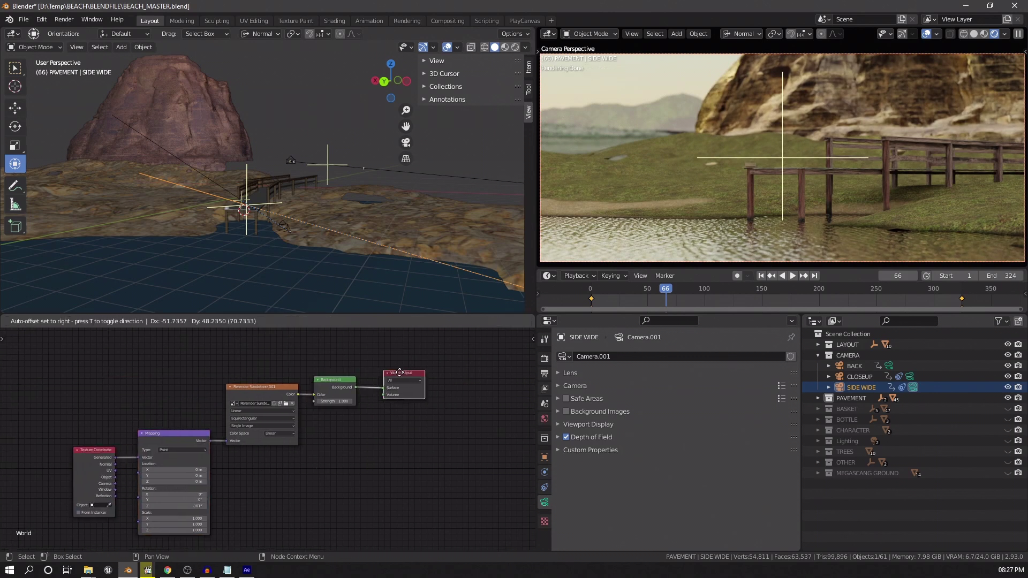
Select the Ground mesh and bring up the GROUND TEXTURE nodes of its GROUND material
scroll(309, 427, up, 2)
scroll(303, 225, up, 2)
mouse_move(303, 214)
middle_down()
mouse_move(298, 233)
mouse_move(298, 221)
middle_up()
middle_drag(503, 211, 387, 211)
click(457, 217)
middle_drag(458, 216, 249, 231)
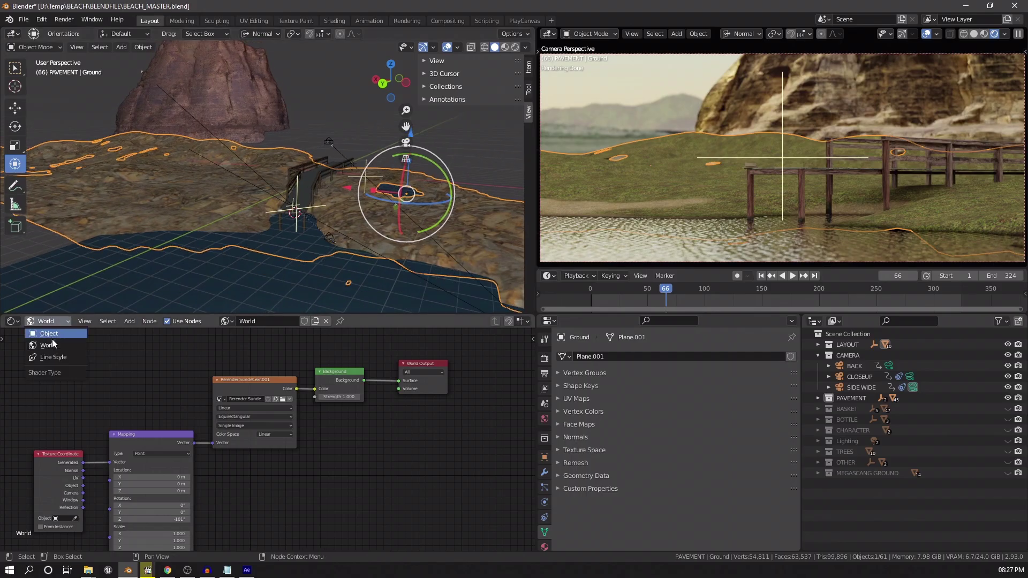
click(52, 335)
scroll(332, 428, down, 11)
middle_drag(336, 464, 338, 477)
scroll(303, 475, up, 4)
middle_drag(266, 473, 293, 422)
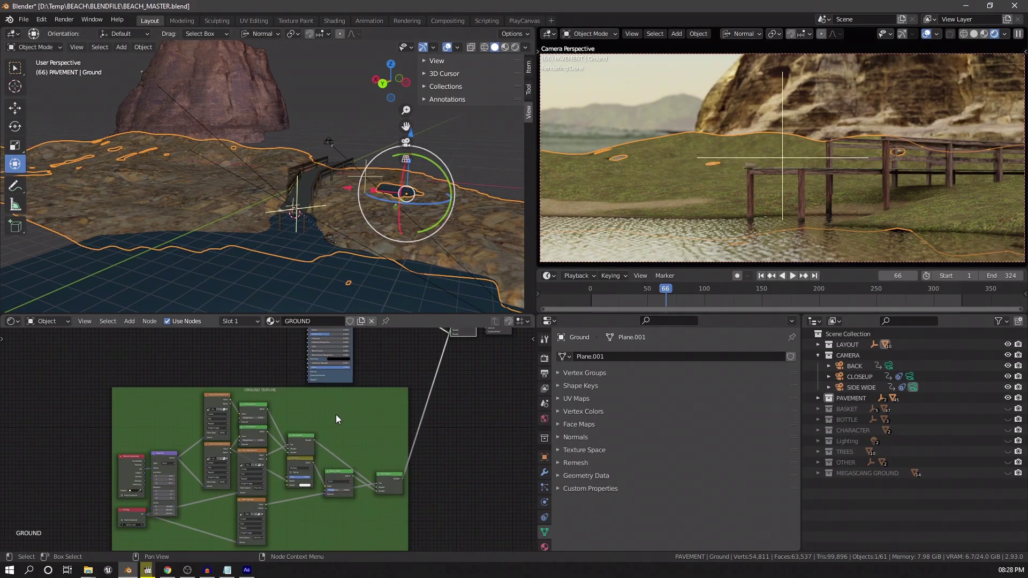
Preview the two Grass Essentials Dirt image textures of the GROUND material one after the other
scroll(293, 423, up, 3)
click(251, 403)
ctrl+shift+click(242, 402)
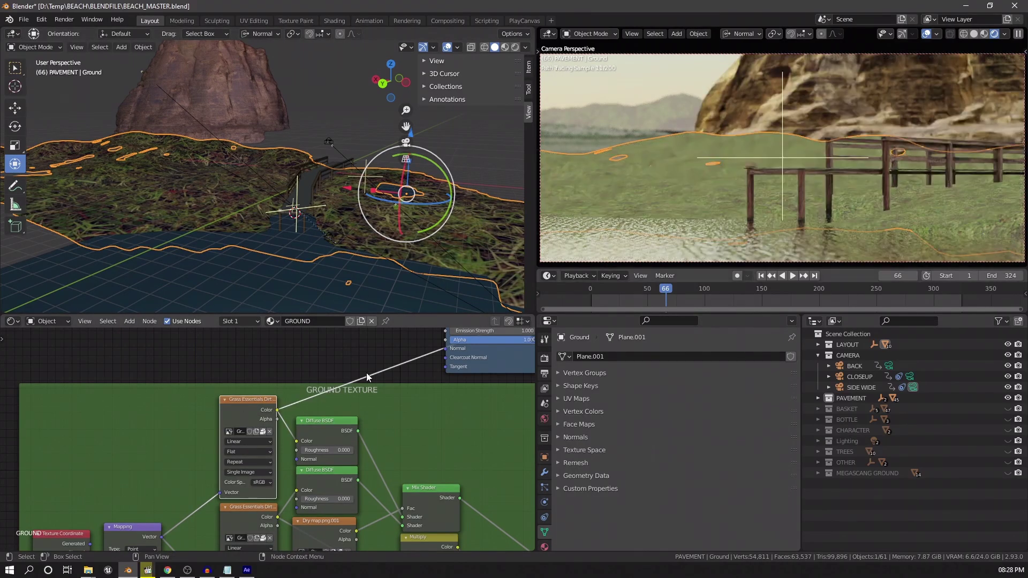
scroll(274, 444, down, 1)
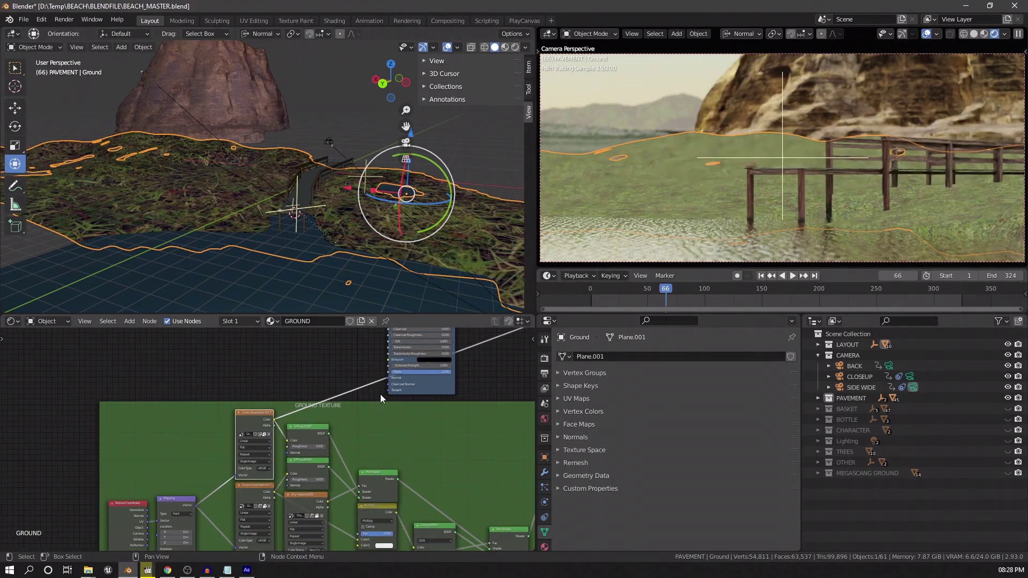
scroll(239, 387, up, 4)
ctrl+shift+click(232, 381)
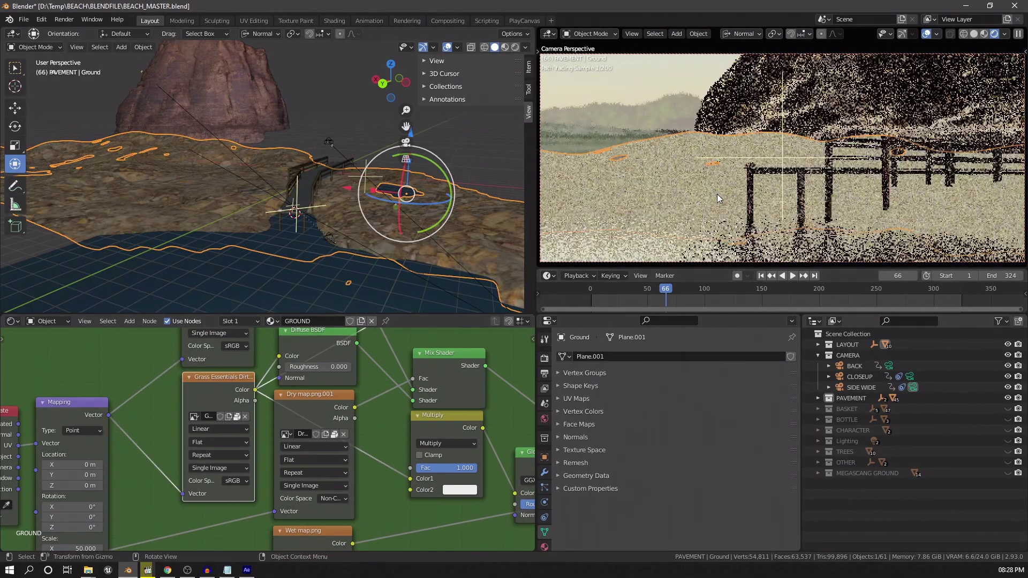
Preview the Dry map.png.001 mask of the GROUND material on the terrain
scroll(327, 442, down, 3)
middle_drag(351, 409, 290, 384)
scroll(290, 383, up, 2)
ctrl+shift+click(255, 387)
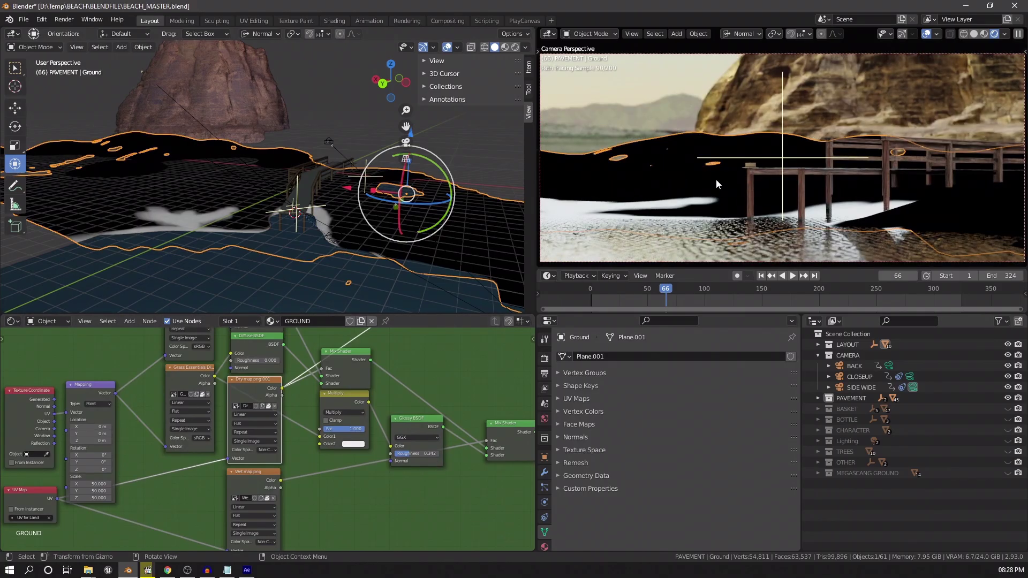
Preview the Gradient Texture and the ColorRamp of the WET MAP group on the ground
key(Tab)
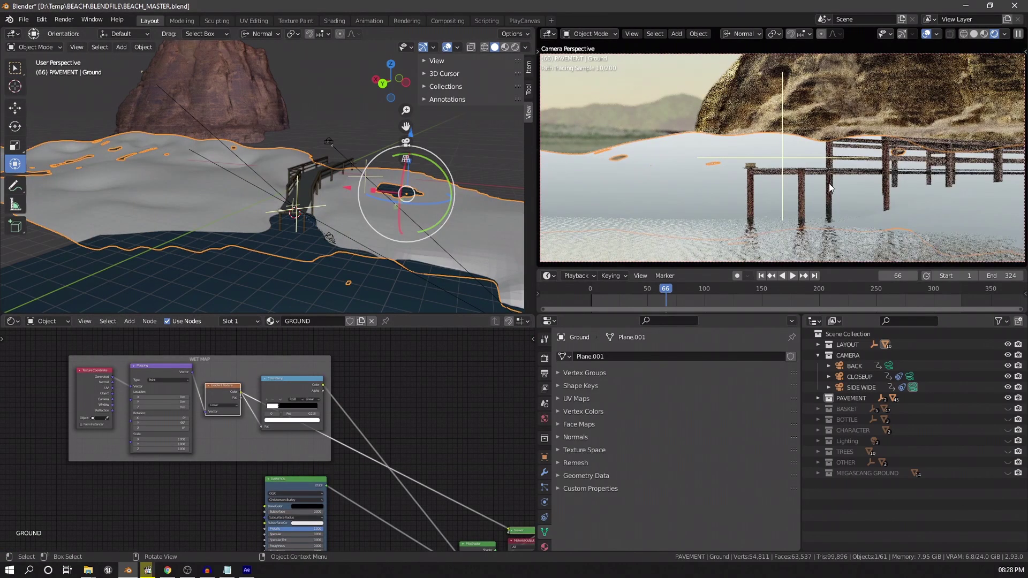
scroll(148, 418, up, 2)
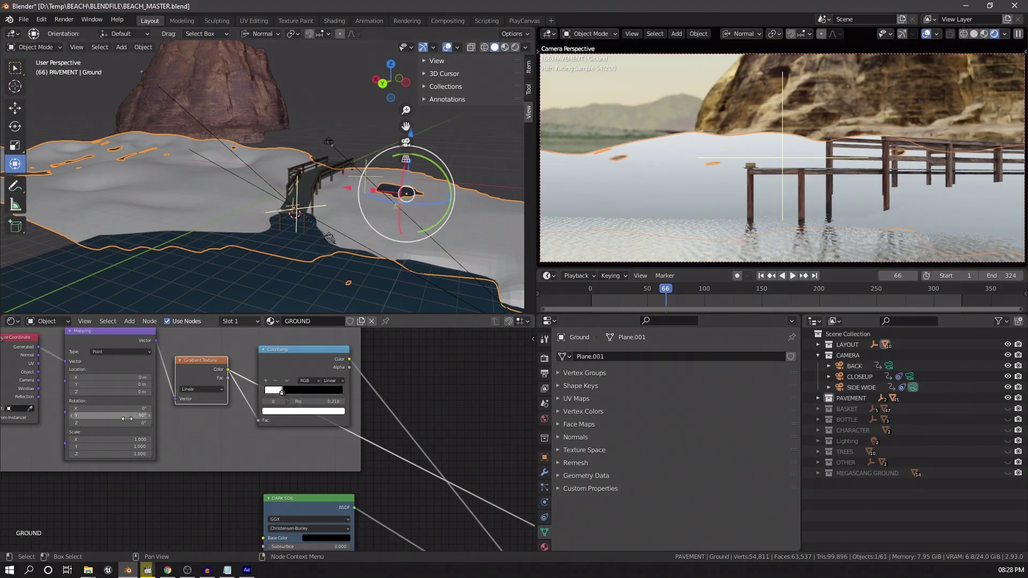
scroll(274, 377, down, 2)
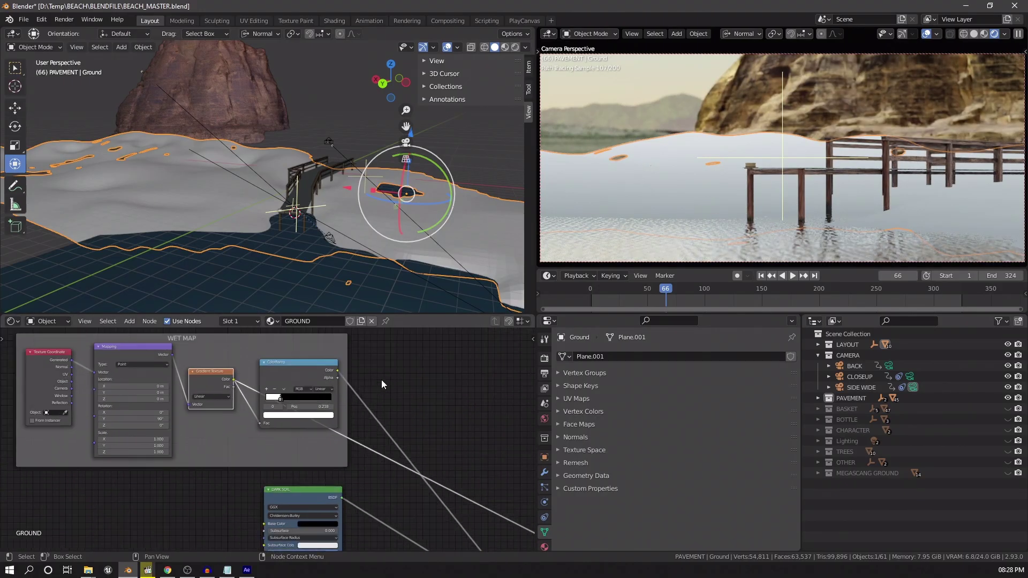
ctrl+shift+click(274, 375)
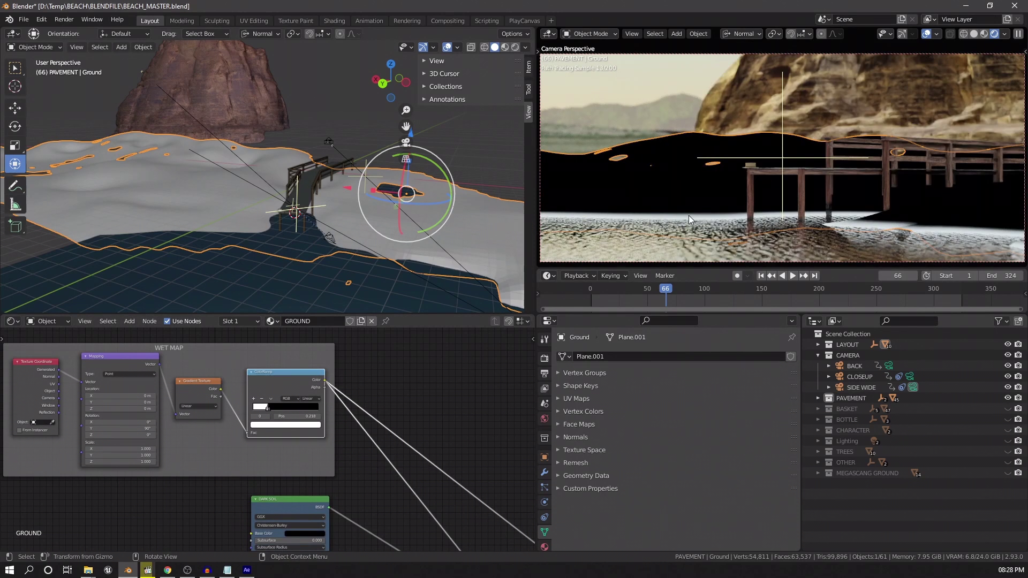
Preview the DARK SOIL shader on the ground and reconnect the final Mix Shader to the Material Output
scroll(402, 439, down, 5)
middle_drag(376, 477, 384, 393)
scroll(384, 393, up, 5)
ctrl+shift+click(303, 359)
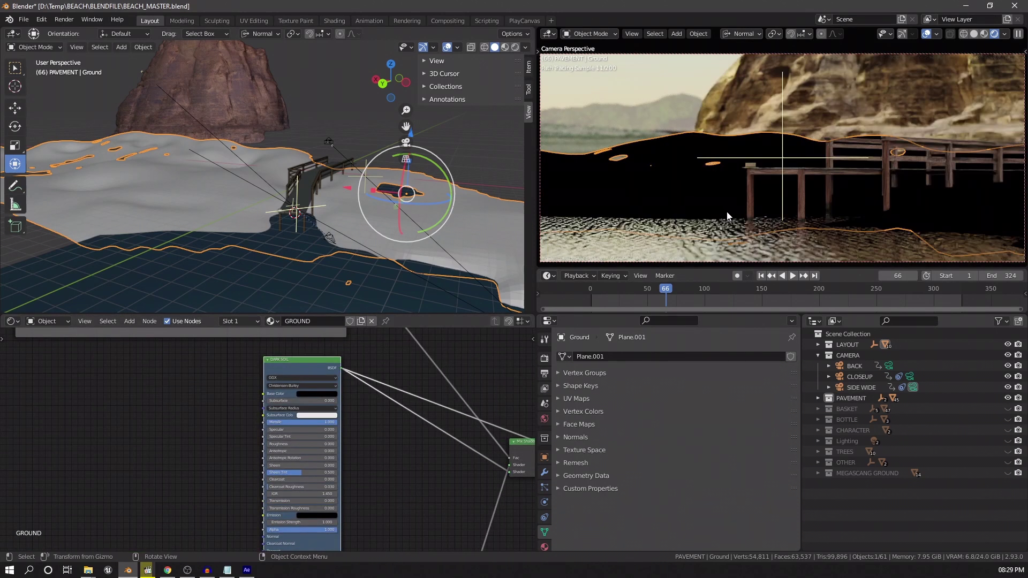
scroll(422, 439, down, 2)
scroll(342, 425, up, 2)
ctrl+shift+click(378, 422)
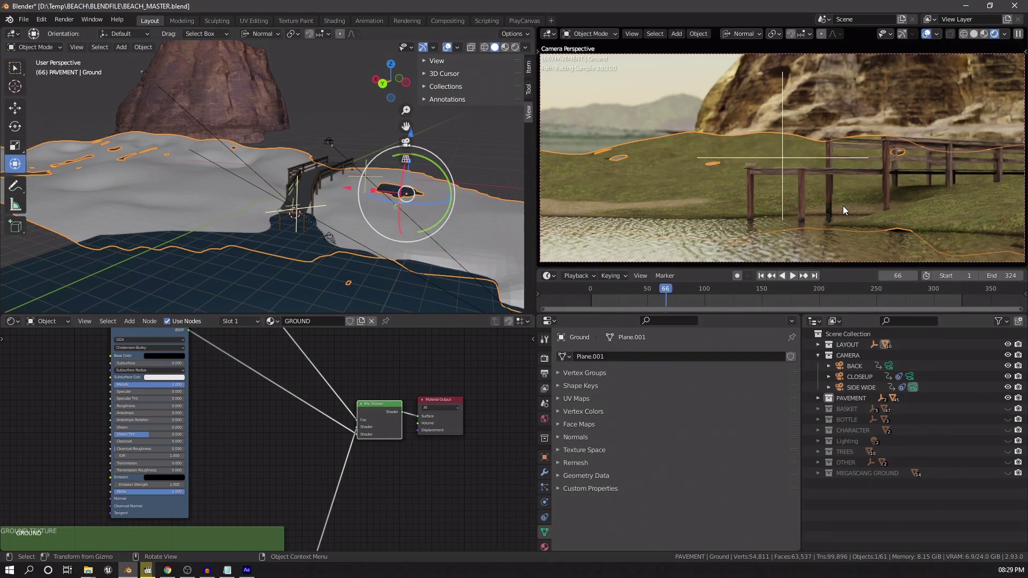
Select a walkway pillar standing in the water and preview the WATER LEVEL Gradient Texture of its procedural wood material
scroll(288, 236, up, 4)
mouse_move(288, 237)
shift+middle_down()
mouse_move(210, 108)
mouse_move(243, 159)
mouse_move(197, 191)
mouse_move(349, 161)
mouse_move(339, 206)
mouse_move(292, 238)
shift+middle_up()
ctrl+middle_drag(299, 189, 308, 168)
click(311, 164)
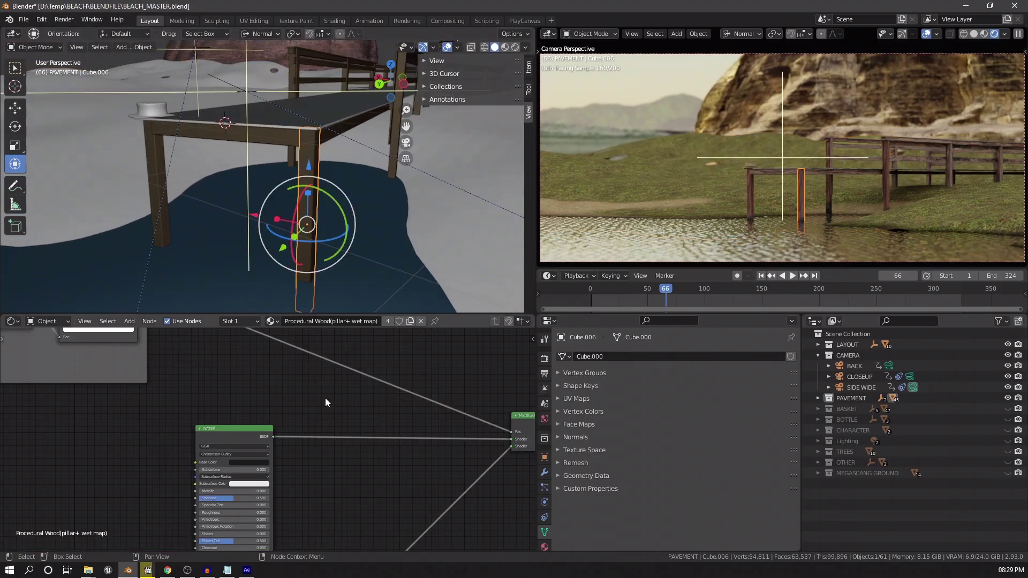
key(Home)
scroll(317, 419, down, 3)
middle_drag(317, 419, 370, 432)
scroll(240, 391, up, 11)
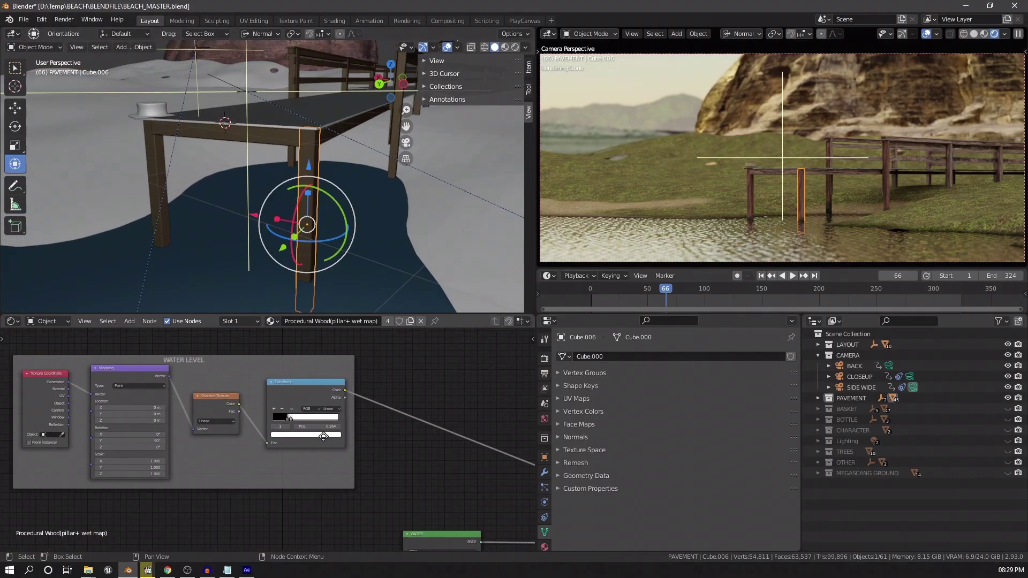
ctrl+shift+click(220, 395)
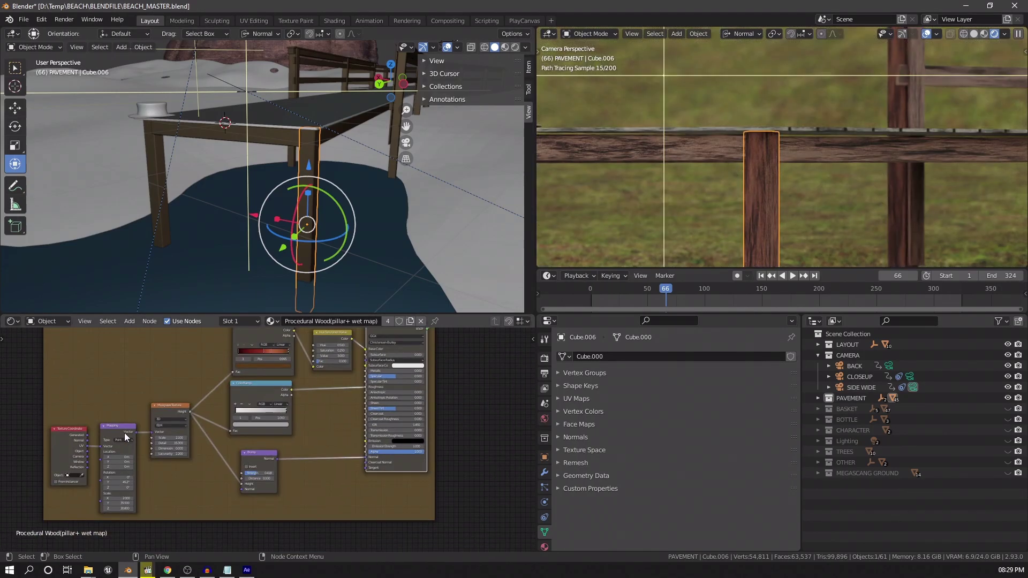
Preview the Musgrave Texture in the pillar's WOOD SHADER group and examine the Mapping values that feed it
scroll(124, 432, up, 4)
middle_drag(124, 432, 291, 436)
scroll(225, 432, up, 3)
ctrl+shift+click(287, 374)
scroll(316, 476, down, 3)
middle_drag(310, 499, 291, 473)
scroll(291, 472, up, 5)
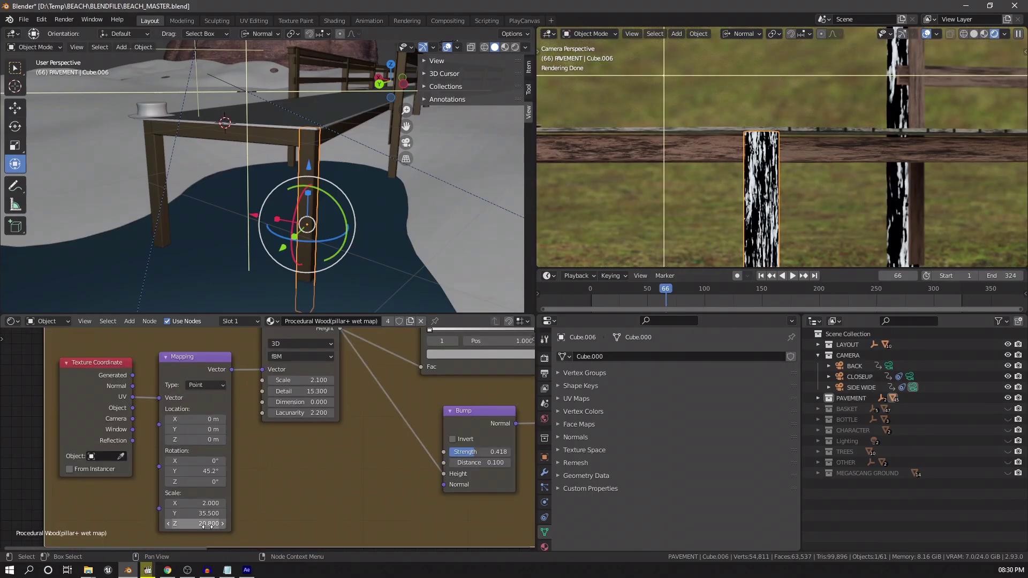
scroll(194, 505, down, 4)
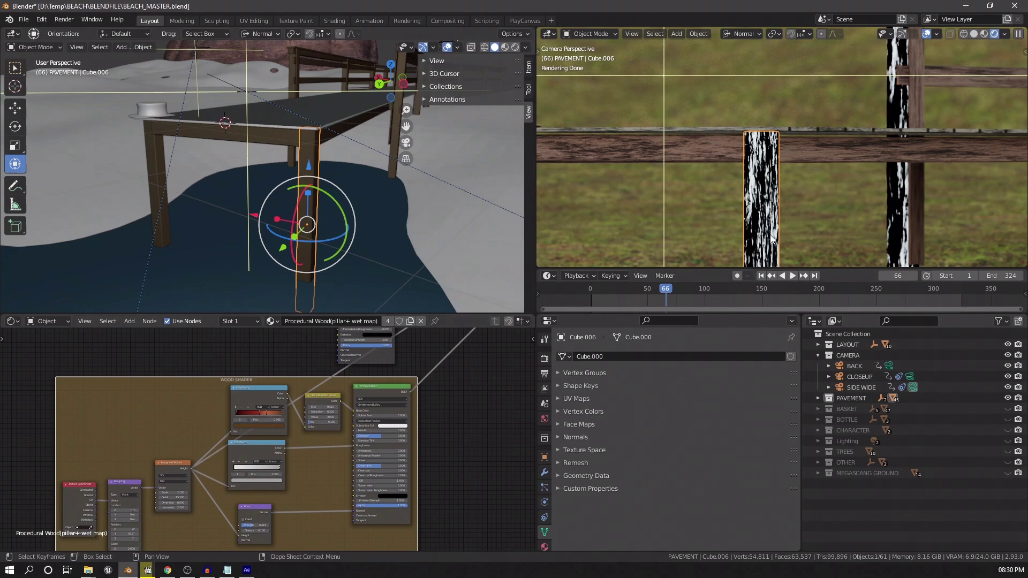
Preview the wood shader's reddish-brown ColorRamp, Hue Saturation Value and Principled BSDF nodes in turn
ctrl+shift+click(259, 393)
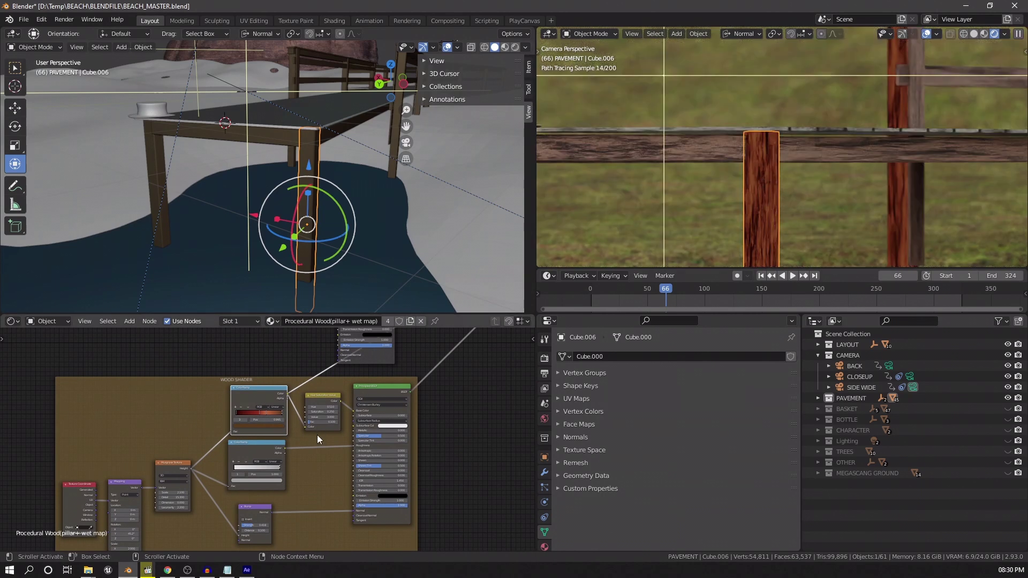
middle_drag(359, 424, 300, 459)
ctrl+shift+click(268, 430)
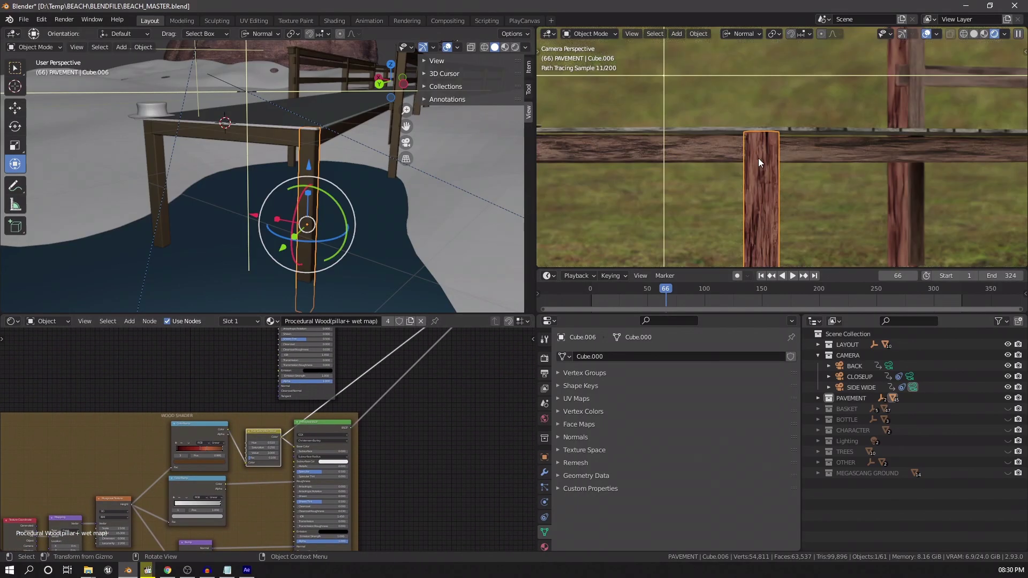
middle_drag(170, 452, 156, 393)
ctrl+shift+click(277, 409)
scroll(226, 423, up, 5)
middle_drag(274, 410, 342, 417)
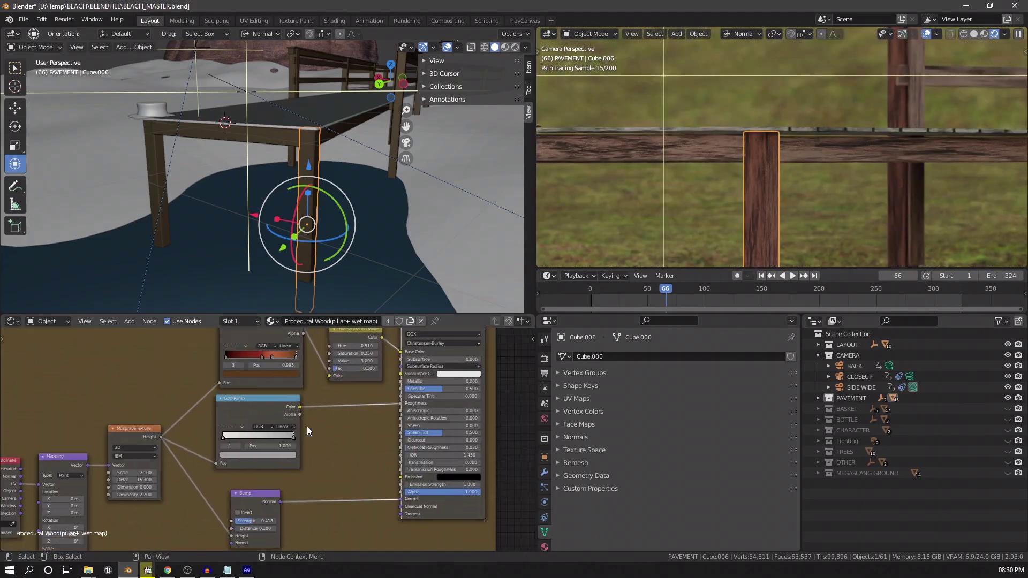
Preview the wood shader's Musgrave Texture, grayscale ColorRamp and Bump nodes, and switch the output back to the Principled BSDF
ctrl+shift+click(142, 430)
ctrl+shift+click(263, 410)
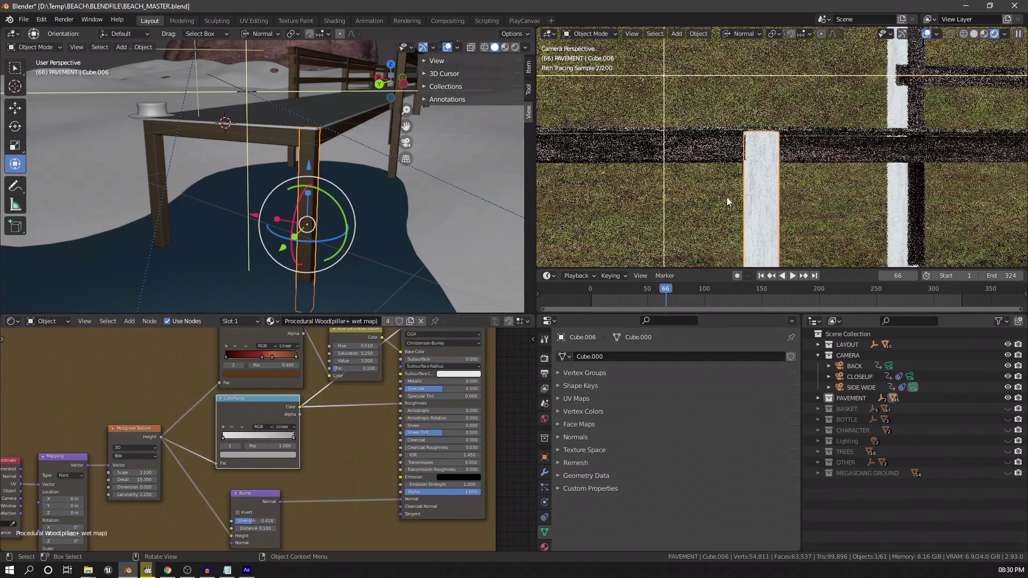
scroll(317, 406, down, 2)
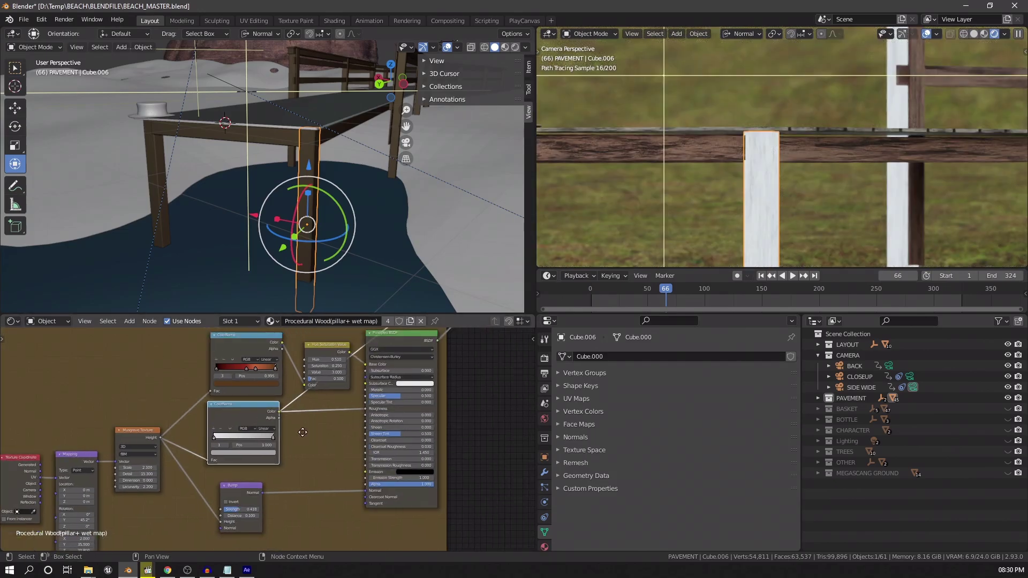
ctrl+shift+click(229, 502)
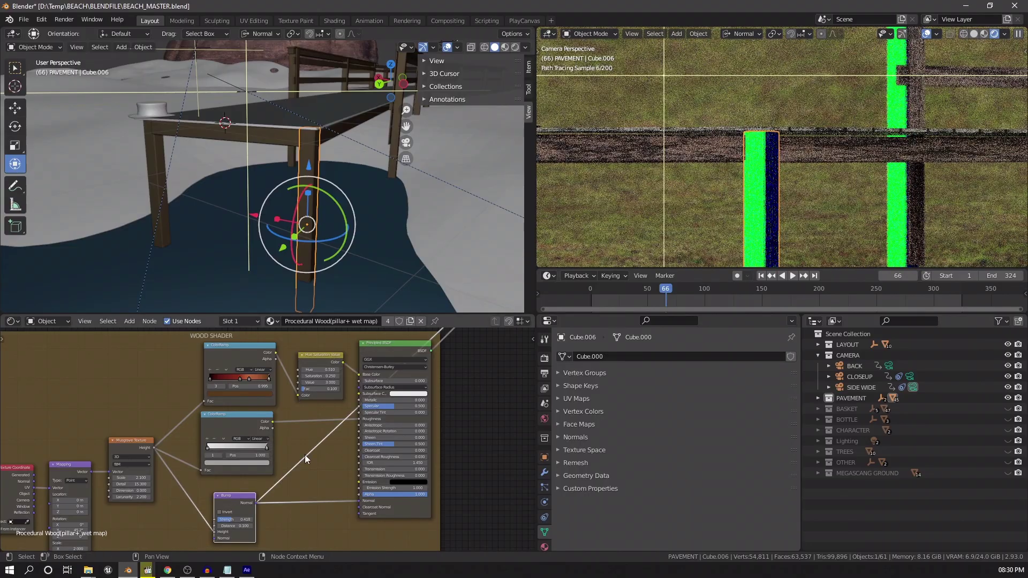
scroll(304, 454, down, 2)
ctrl+shift+click(341, 392)
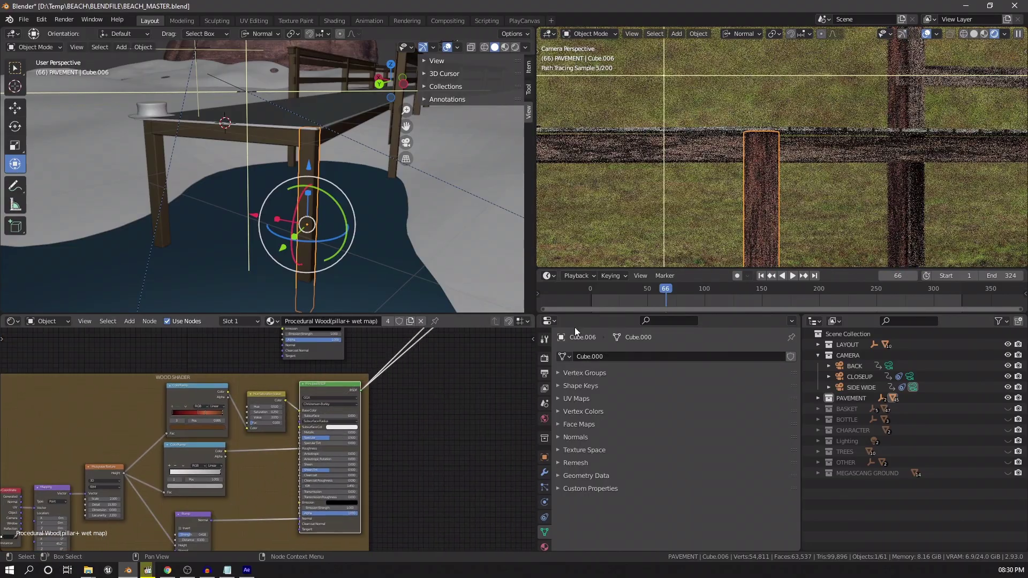
scroll(395, 420, down, 2)
middle_drag(394, 435, 343, 503)
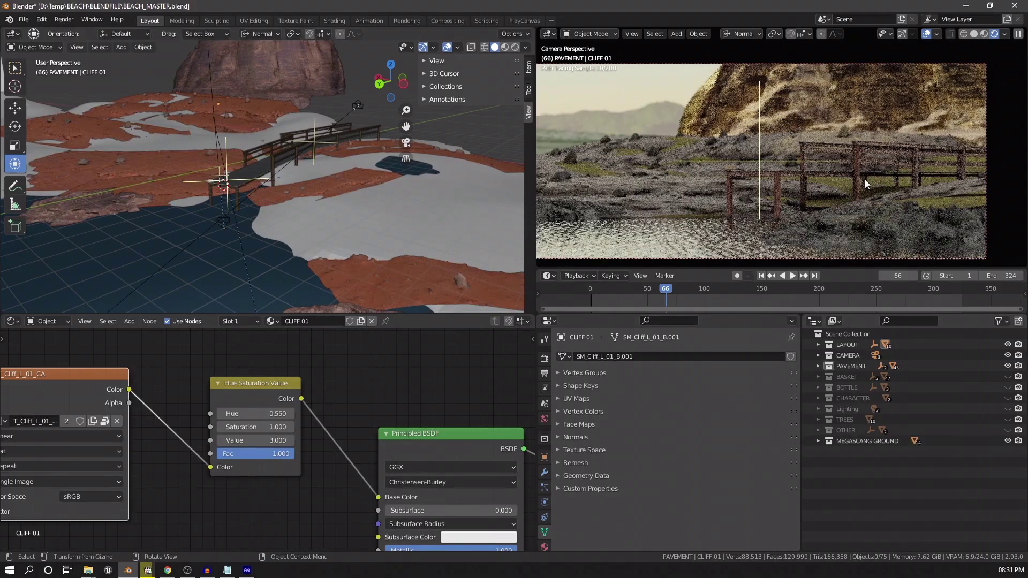
Select several of the Megascans rock and ridge pieces laid over the ground to inspect their placement
middle_drag(253, 198, 374, 240)
click(247, 235)
click(300, 189)
shift+middle_drag(294, 203, 384, 255)
shift+middle_drag(174, 169, 324, 182)
scroll(281, 192, up, 2)
click(289, 218)
click(293, 216)
Try moving one of the ridge dirt pieces on the ground and clear the selection
click(258, 191)
middle_drag(258, 190, 257, 218)
key(g)
click(324, 210)
middle_drag(323, 210, 284, 187)
click(642, 101)
Hide the BACK, CLOSEUP and SIDE WIDE cameras and select the SIDE sun in the Lighting collection
click(817, 355)
drag(1007, 365, 1007, 387)
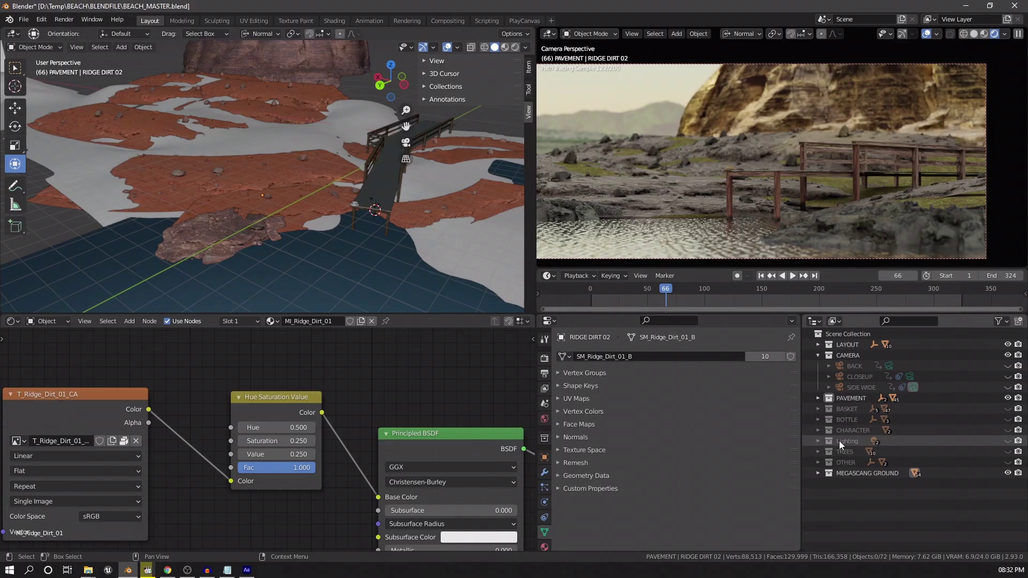
click(817, 441)
click(902, 462)
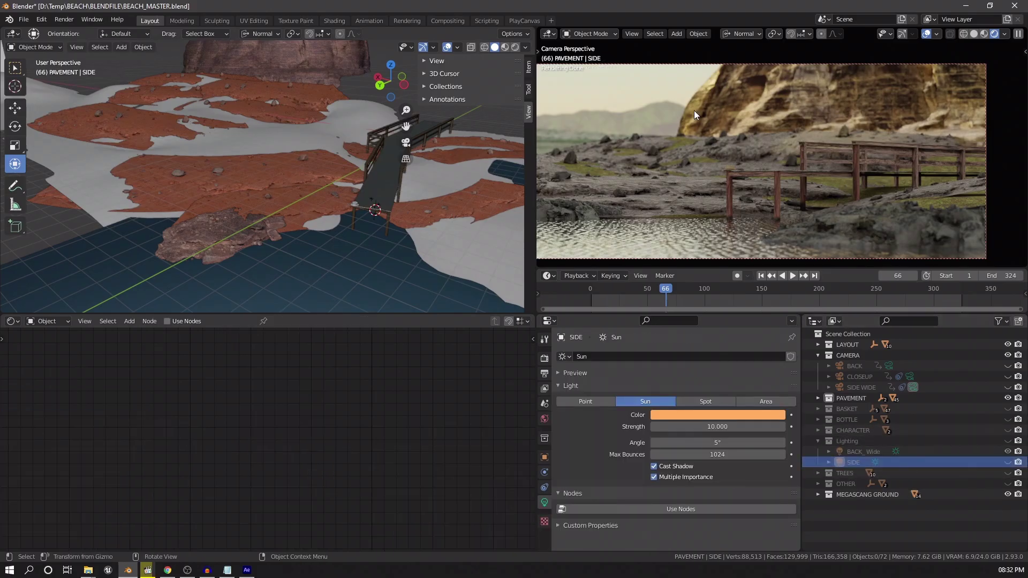
Make the Lighting collection and its SIDE sun visible, and hide the BACK_Wide light
click(1007, 461)
click(1007, 440)
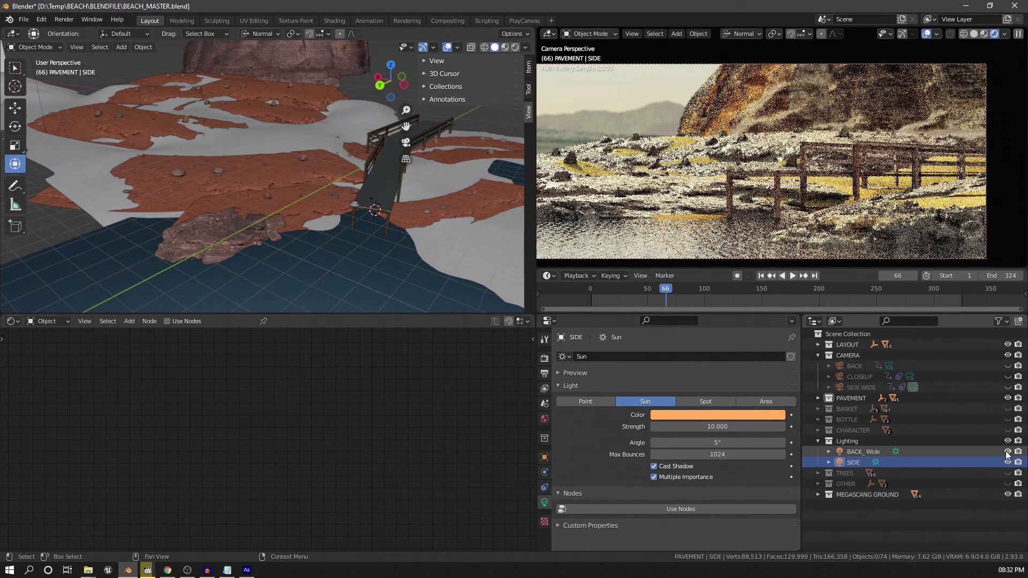
click(1007, 451)
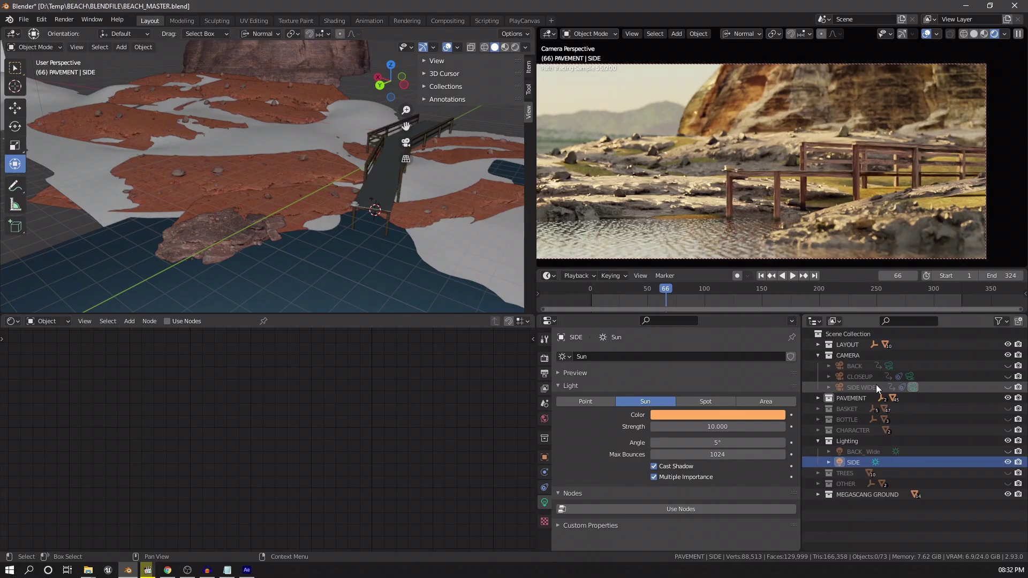
View the scene through the BACK camera for comparison and return to the SIDE WIDE camera
click(889, 367)
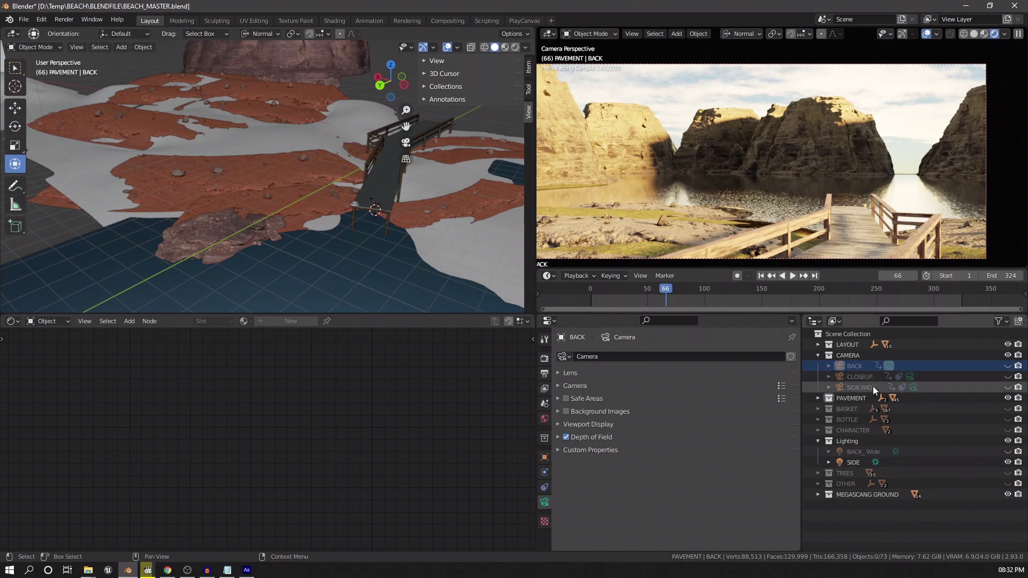
click(913, 387)
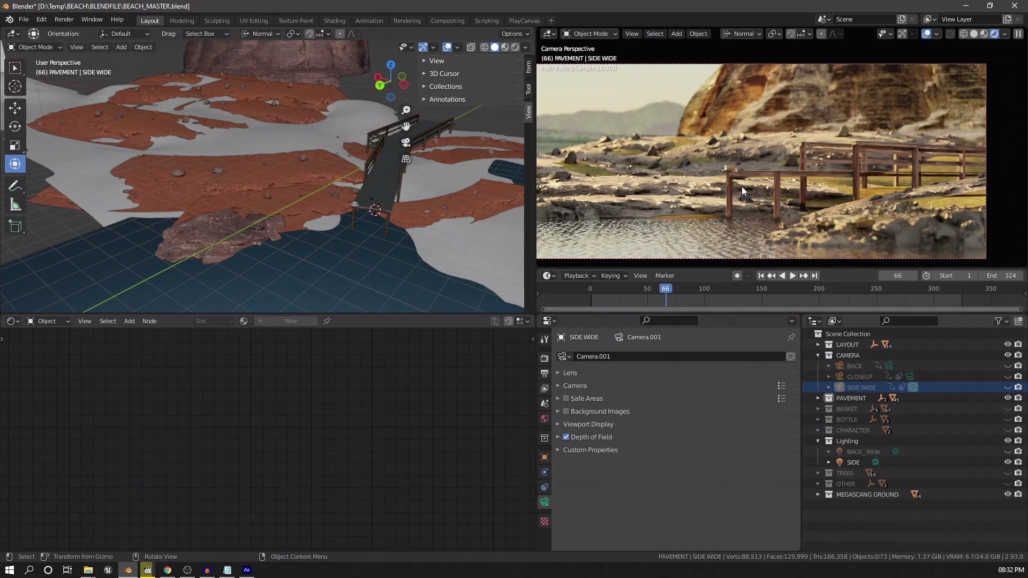
Select the ridge rock at the near shoreline and enable viewport display of its PLANTS 01 hair system
middle_drag(333, 175, 341, 197)
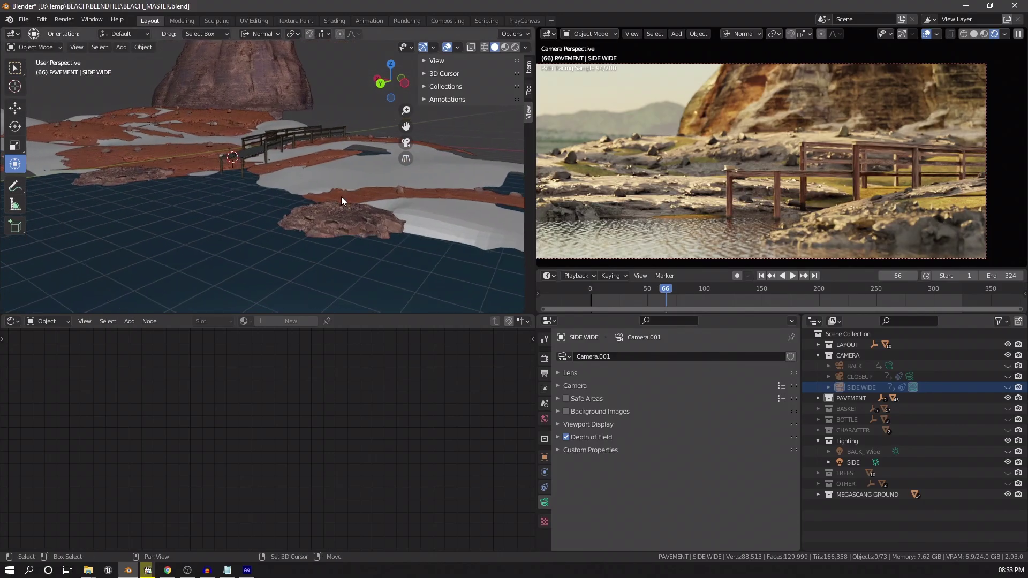
click(337, 224)
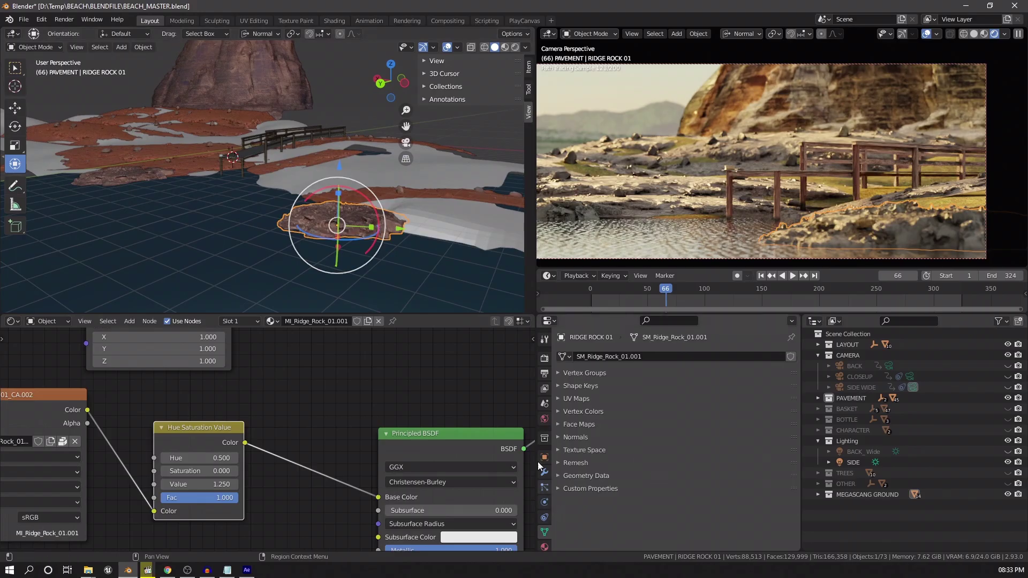
click(544, 487)
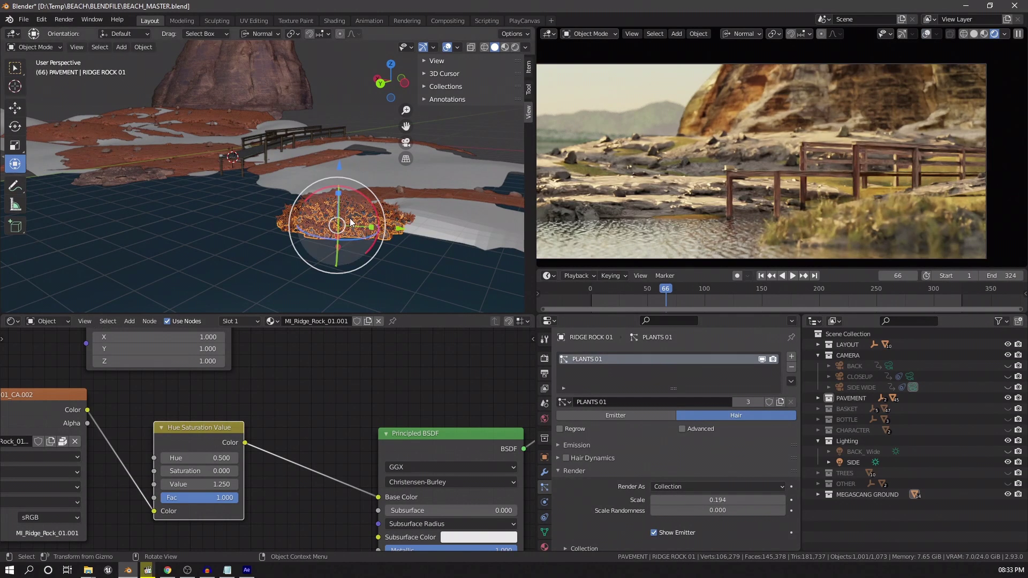
scroll(360, 226, up, 6)
key(alt+a)
middle_drag(361, 226, 332, 230)
scroll(332, 230, down, 2)
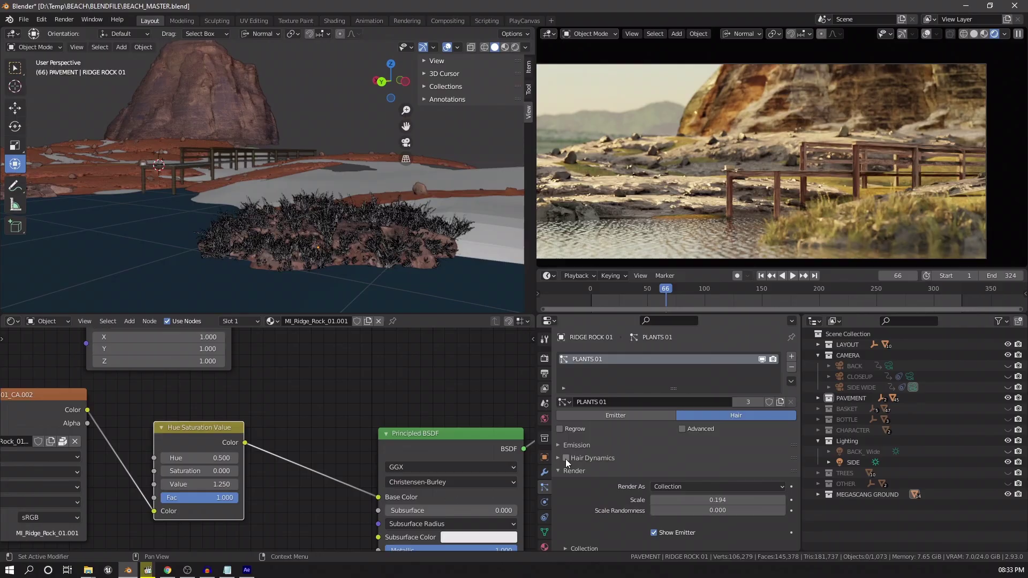
Examine the render and instance collection settings of the PLANTS 01 hair system, and collapse the Lighting and CAMERA collections
scroll(576, 475, down, 2)
click(575, 442)
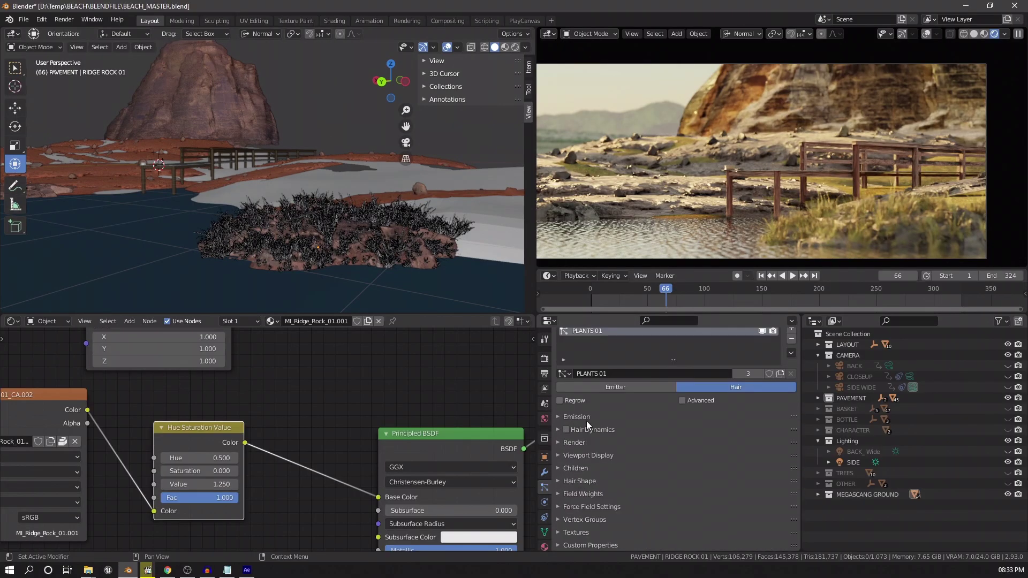
click(582, 443)
middle_drag(658, 454, 673, 415)
click(673, 481)
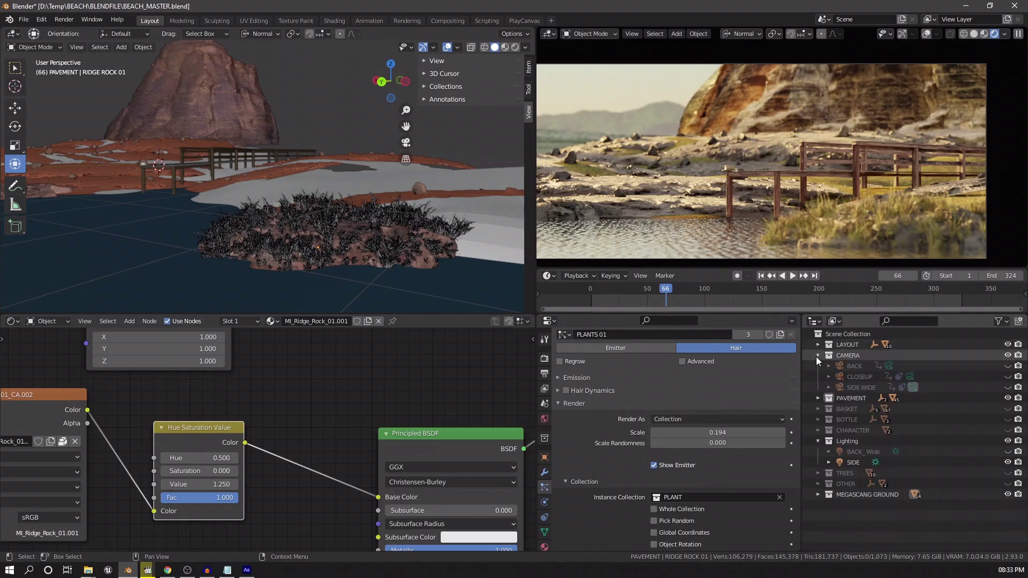
click(817, 440)
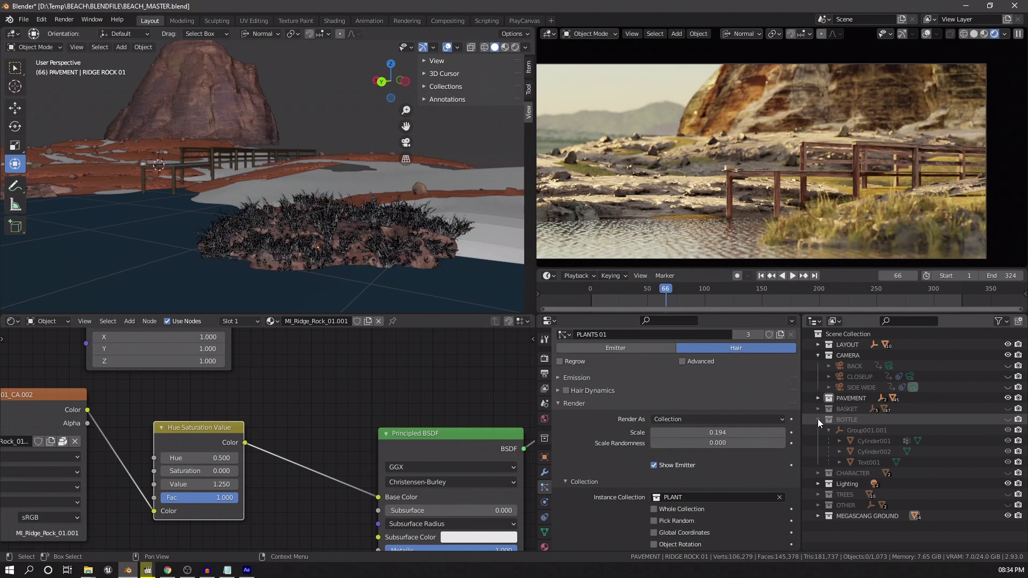
click(818, 356)
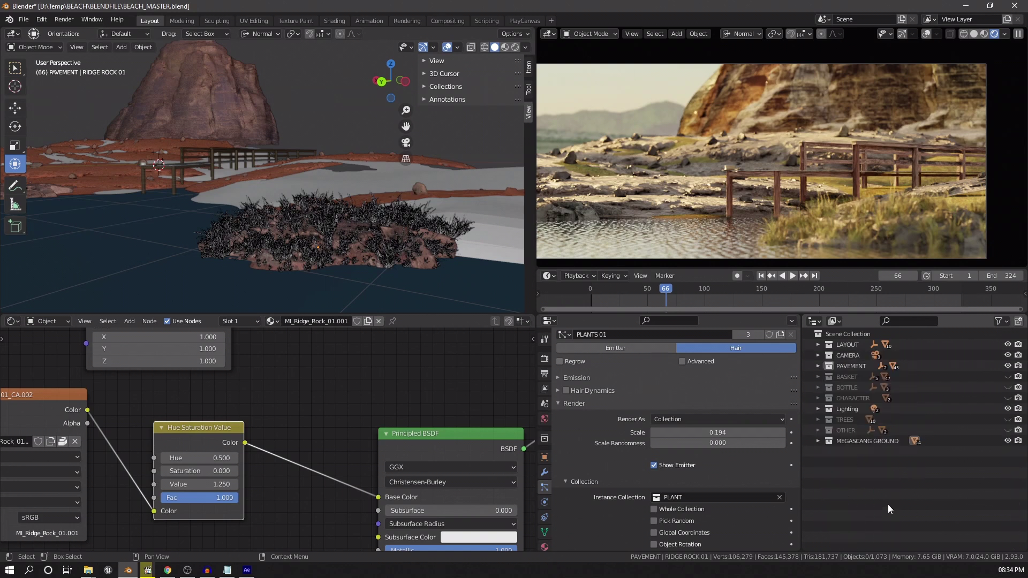
Enable viewport display of the plant hair systems, including second systems where present, on the ridge pieces around the walkway
middle_drag(428, 203, 374, 214)
click(152, 198)
click(634, 403)
click(761, 359)
click(252, 160)
click(762, 359)
click(762, 370)
click(182, 129)
click(761, 359)
click(764, 370)
click(374, 150)
click(762, 359)
Enable viewport display of the plant hair systems on the ridge dirt pieces stretching back toward the cliff
middle_drag(375, 203, 406, 215)
click(134, 182)
click(761, 359)
click(257, 134)
click(761, 360)
click(152, 129)
click(762, 359)
click(262, 115)
click(762, 359)
click(140, 92)
click(762, 359)
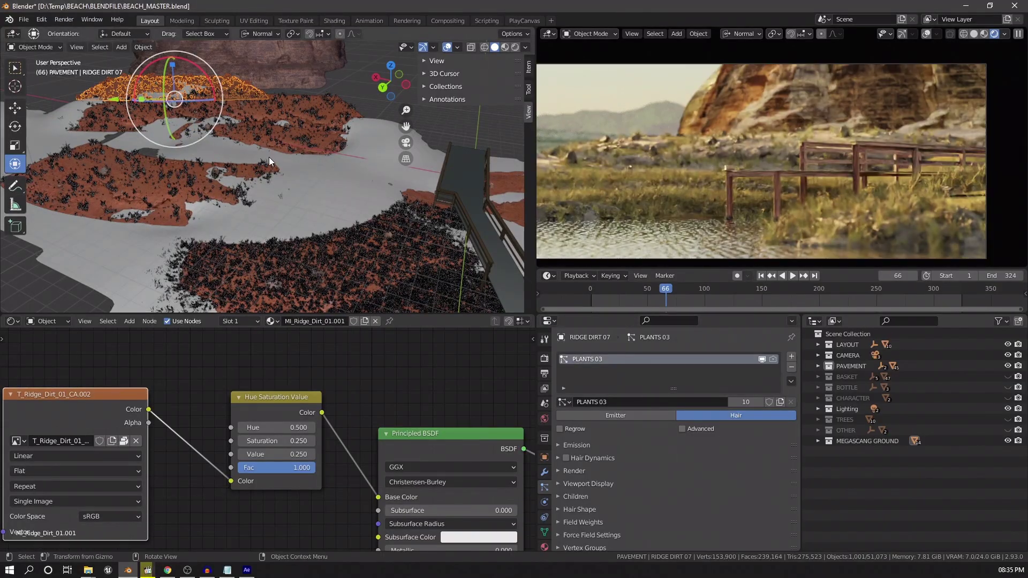
Enable viewport display of the plant hair systems on the far shoreline piece and the ridge dirt beyond the walkway
scroll(358, 214, down, 4)
shift+middle_drag(359, 214, 247, 193)
click(372, 256)
click(762, 359)
click(342, 172)
key(ctrl+z)
View the planted ground through the BACK camera, lit by the BACK_Wide light with the SIDE sun hidden
click(817, 355)
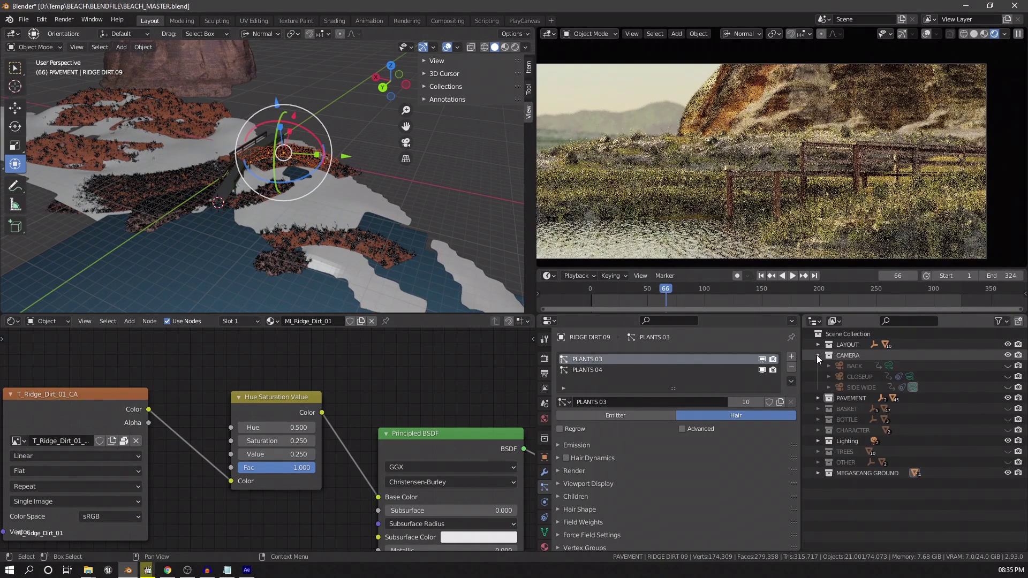
click(888, 365)
click(818, 440)
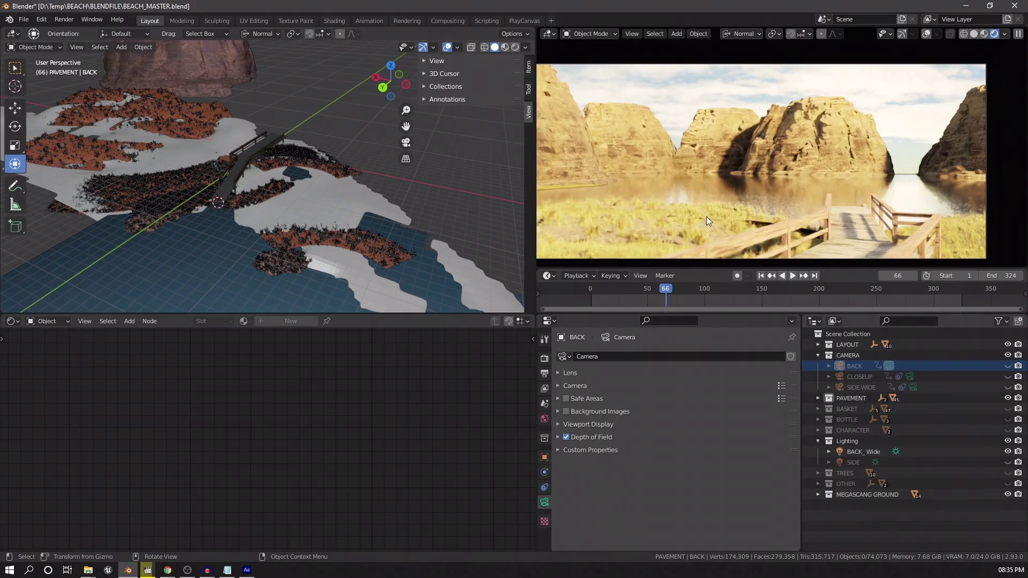
click(817, 355)
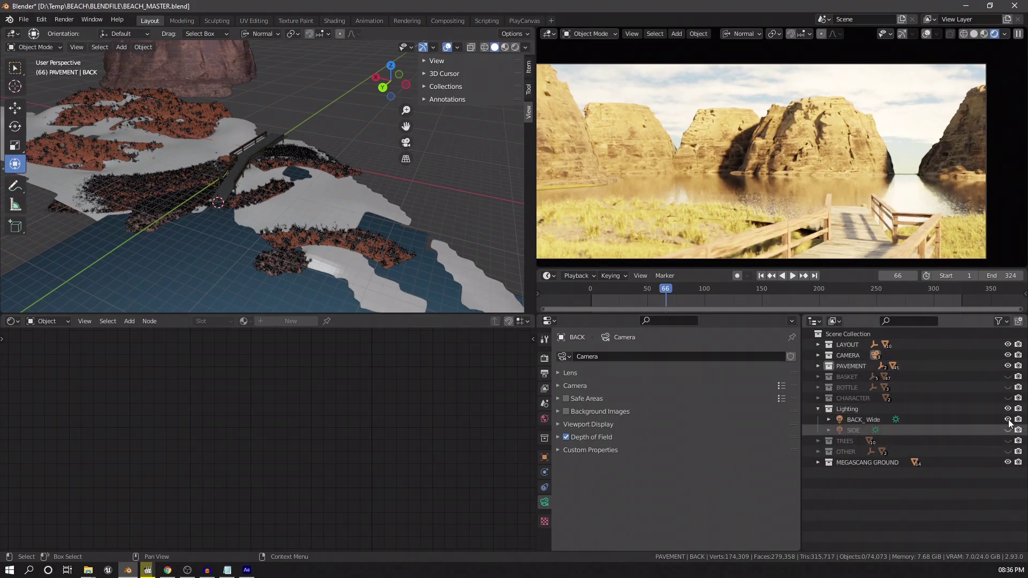
Show the TREES collection through the SIDE WIDE camera, with the SIDE sun visible and the BACK_Wide light hidden
click(817, 355)
click(914, 387)
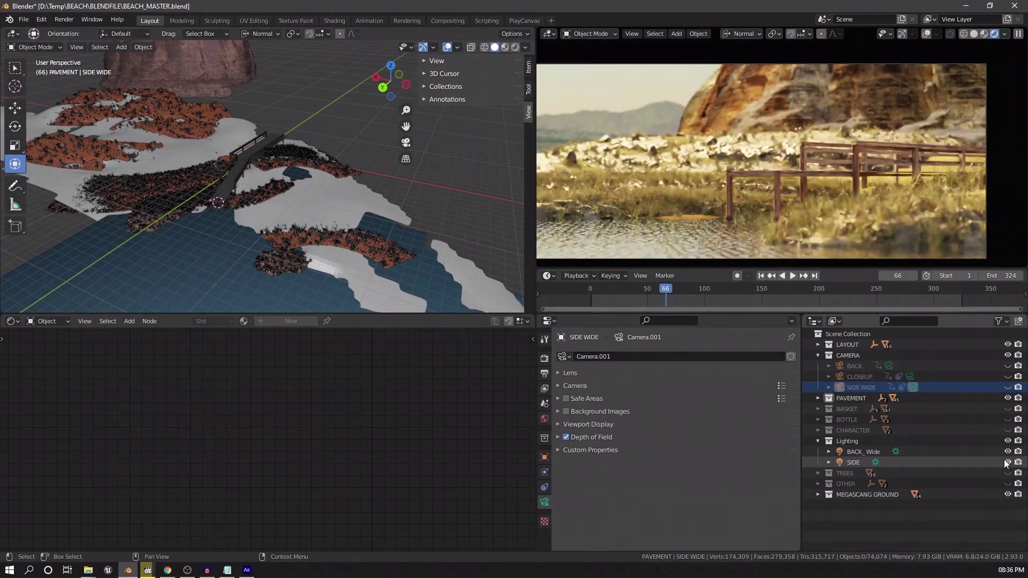
click(1007, 462)
click(1007, 472)
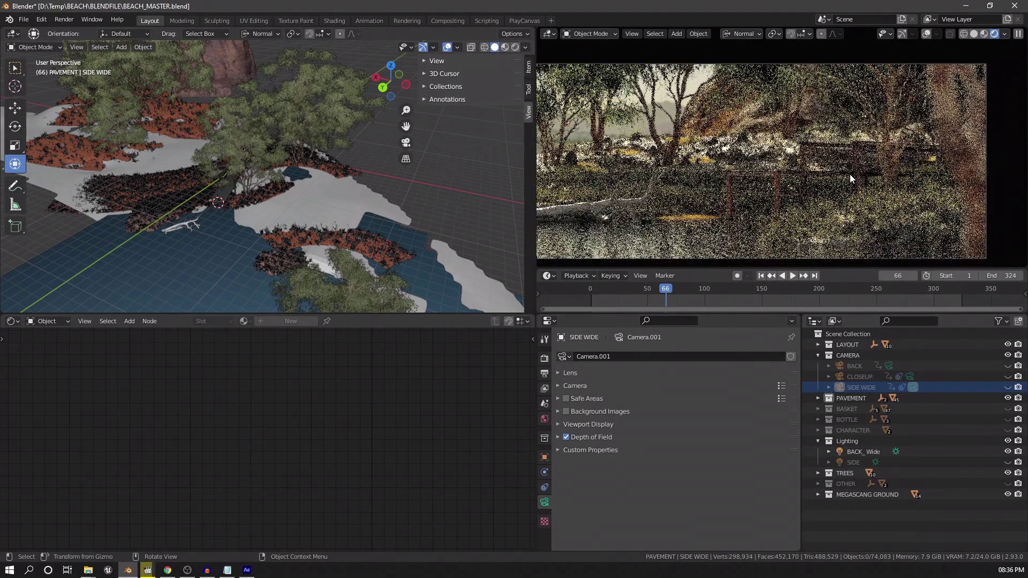
click(1007, 462)
click(1007, 451)
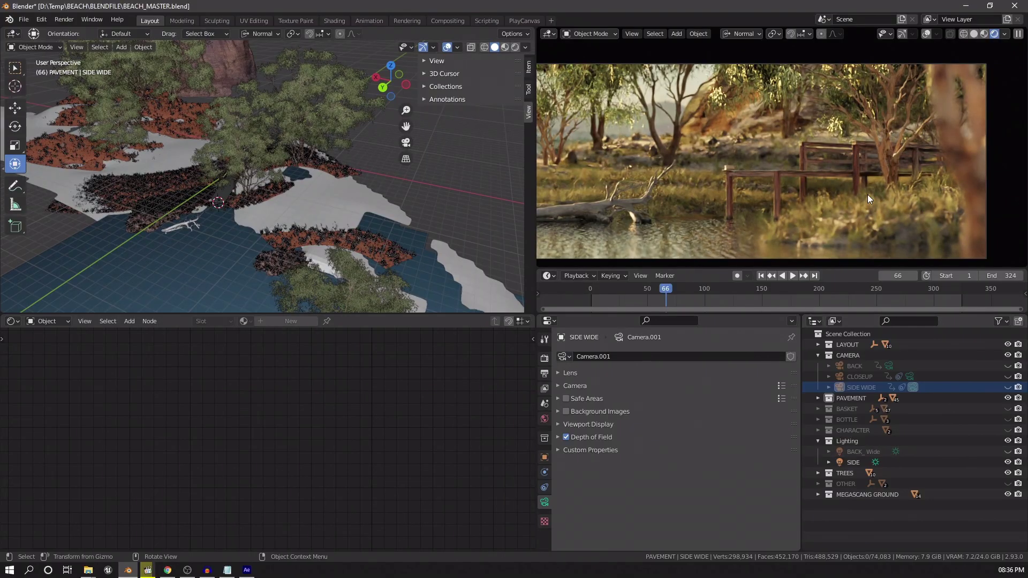
Select the tree standing beside the walkway to inspect its placement and leaf material
scroll(236, 188, up, 5)
shift+middle_drag(237, 188, 477, 161)
click(234, 248)
middle_drag(258, 244, 271, 216)
click(359, 186)
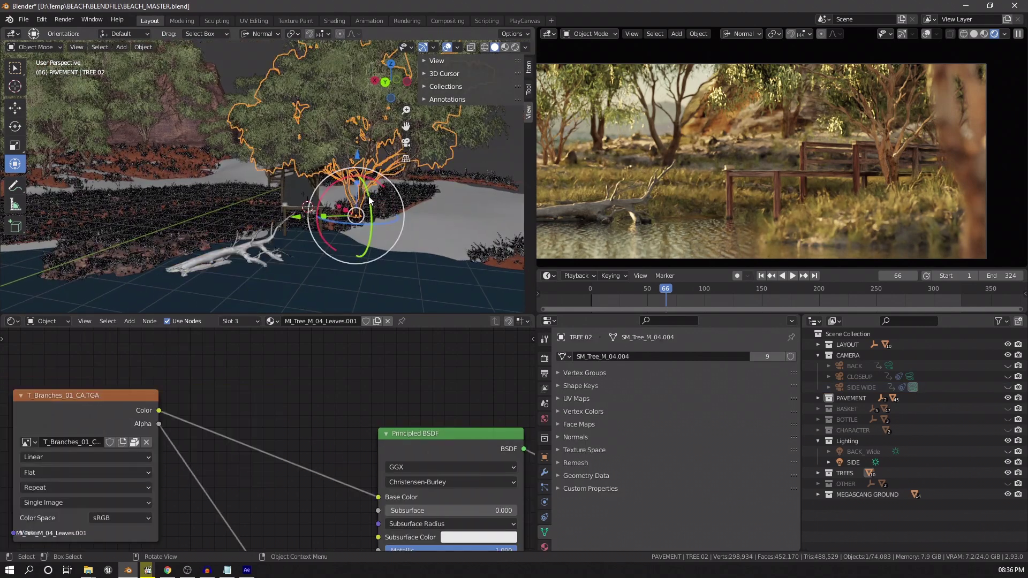
Select the ocean plane and preview the Wave Texture node of its WATER material in the render
click(293, 268)
middle_drag(225, 472, 368, 383)
scroll(278, 392, up, 6)
click(405, 444)
middle_drag(406, 444, 315, 450)
scroll(309, 377, up, 2)
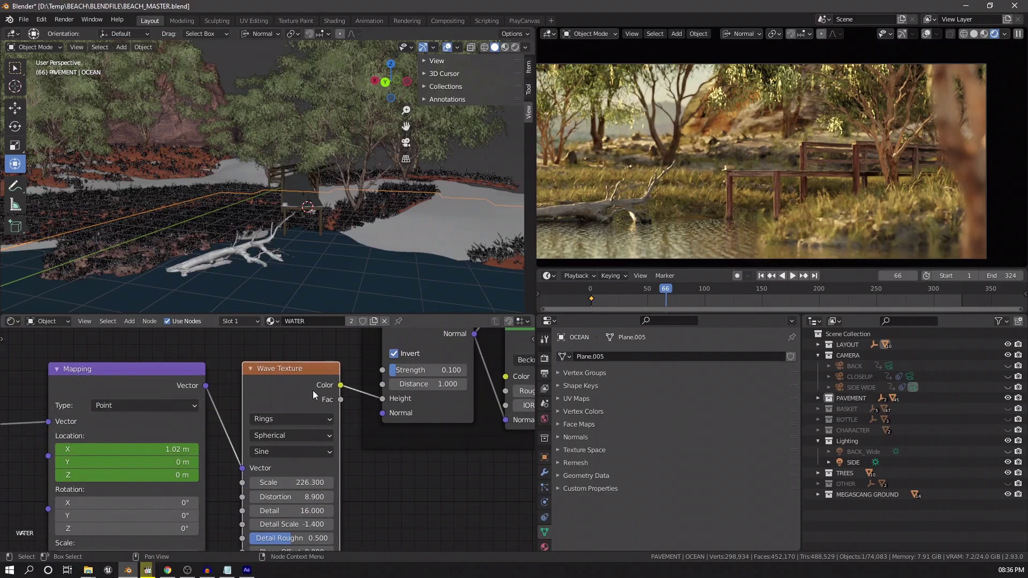
ctrl+shift+click(301, 369)
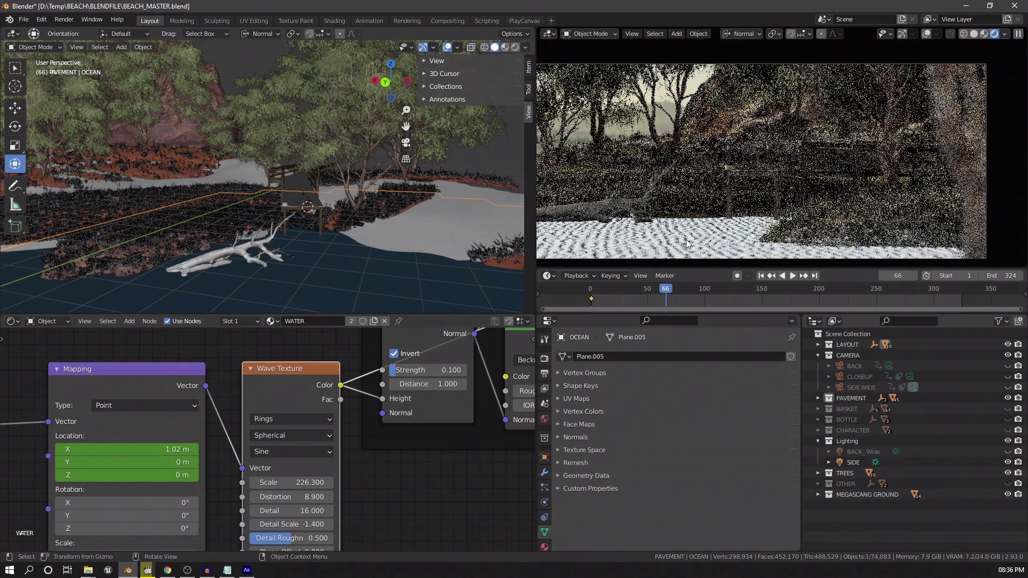
middle_drag(103, 451, 177, 427)
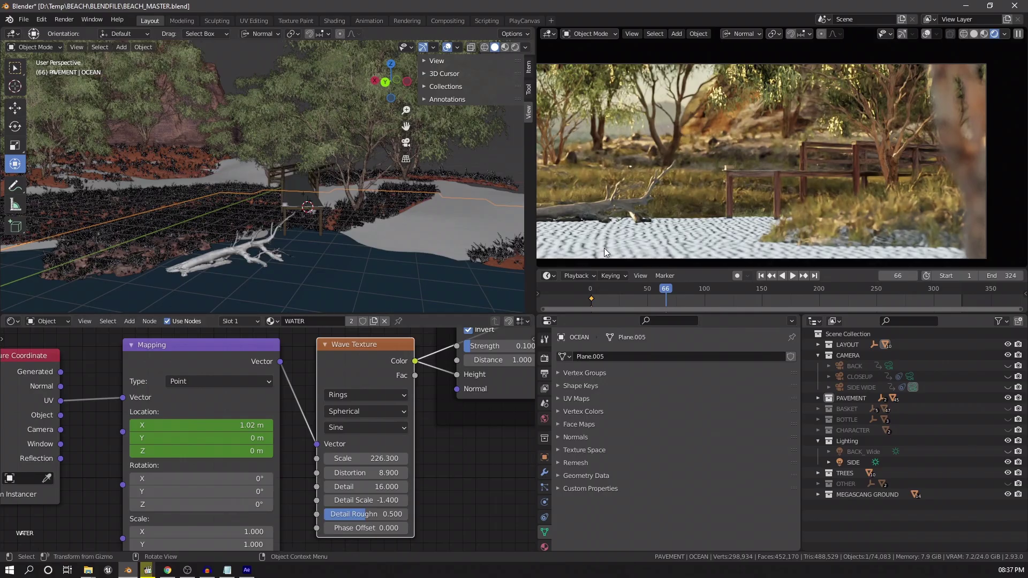
Preview the Bump node and the Glass BSDF node of the ocean's WATER material
scroll(435, 416, down, 5)
middle_drag(397, 449, 264, 512)
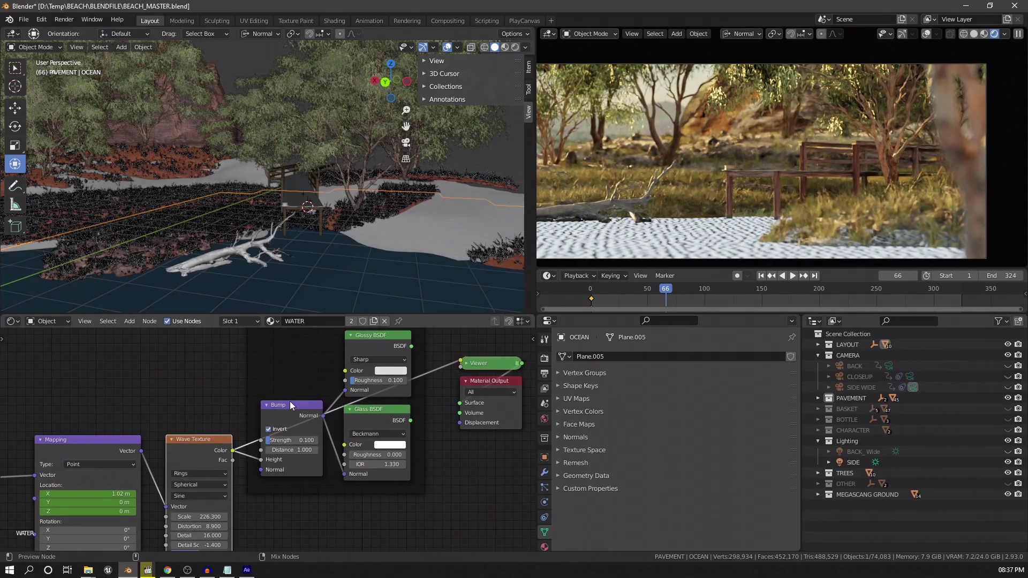
ctrl+shift+click(290, 400)
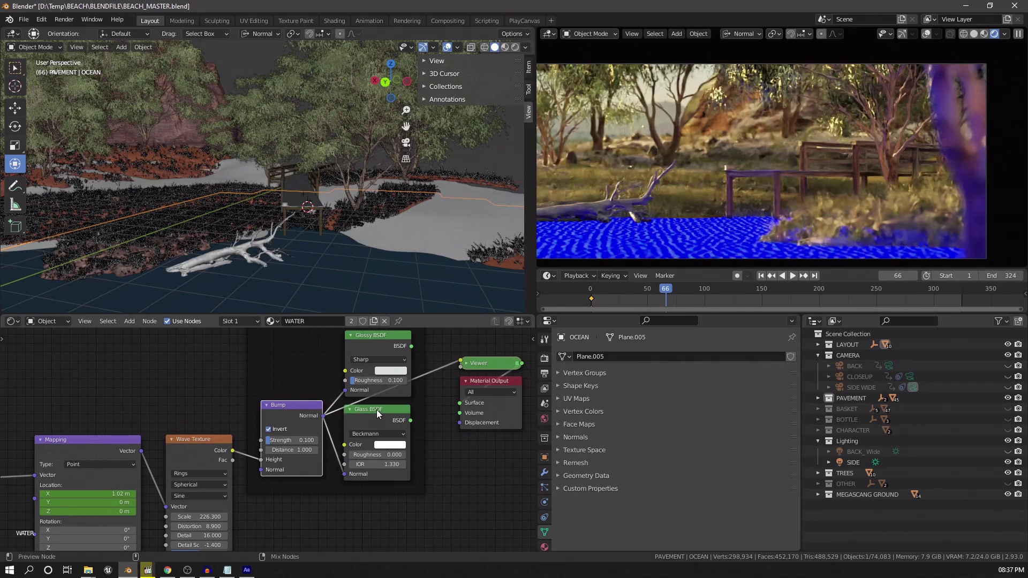
ctrl+shift+click(393, 420)
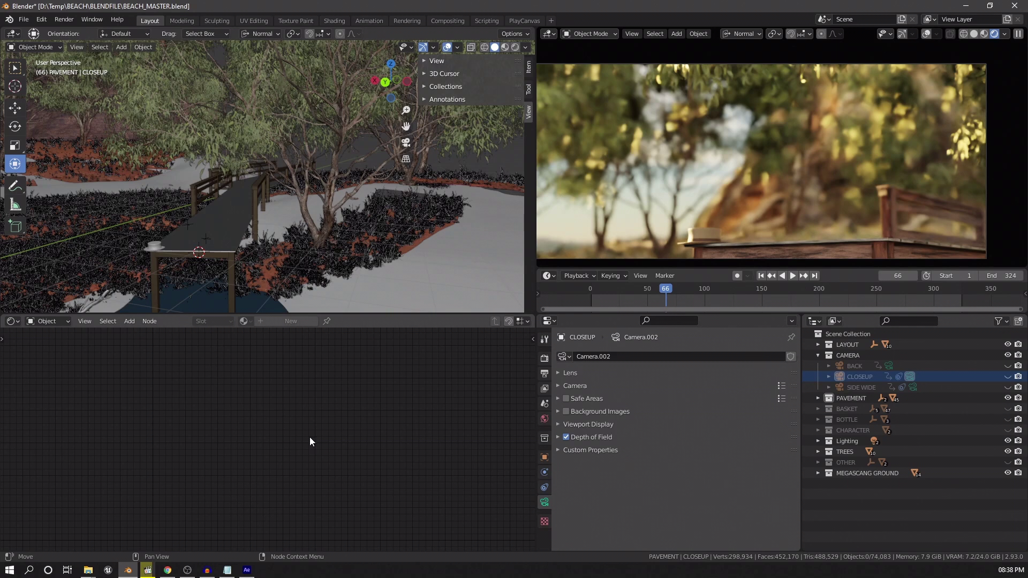
Switch to the media player showing the green-screen clip P1033453.MOV and place its window beside the rendered camera view
click(147, 569)
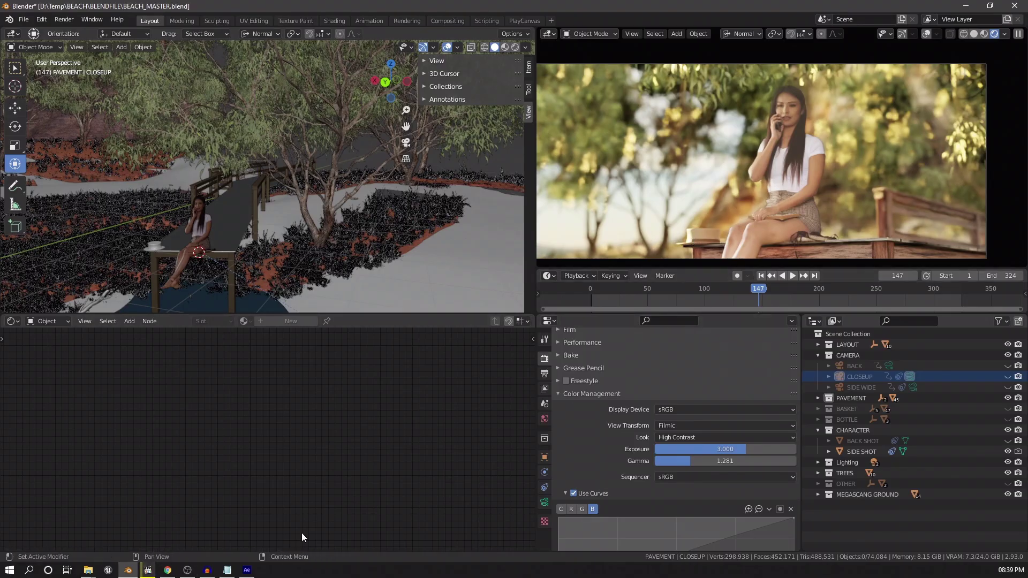
click(148, 567)
drag(689, 4, 373, 31)
drag(579, 31, 544, 30)
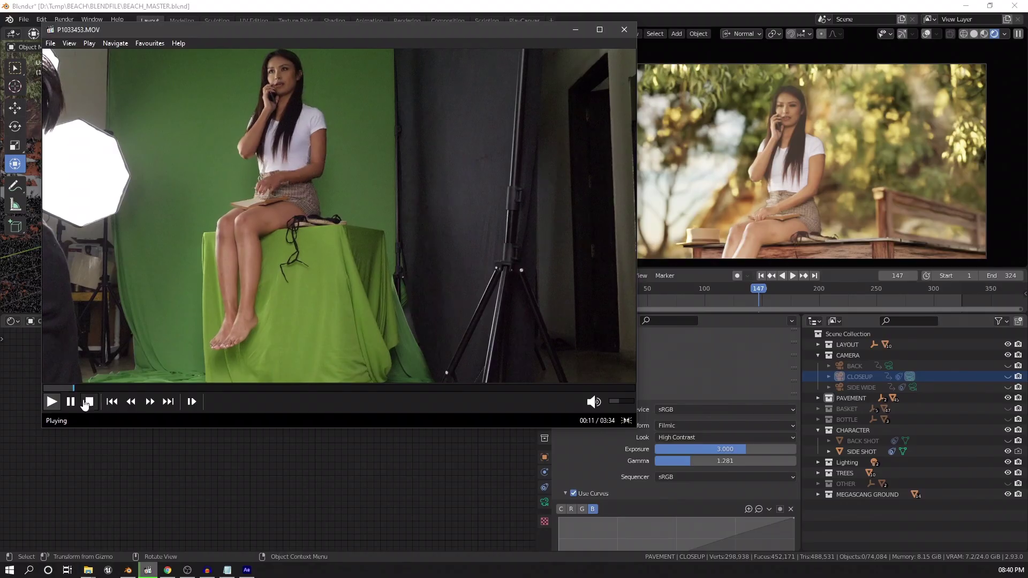
Skip forward through the green-screen clip to review the woman's poses and pause at about 2:58
click(257, 389)
click(341, 389)
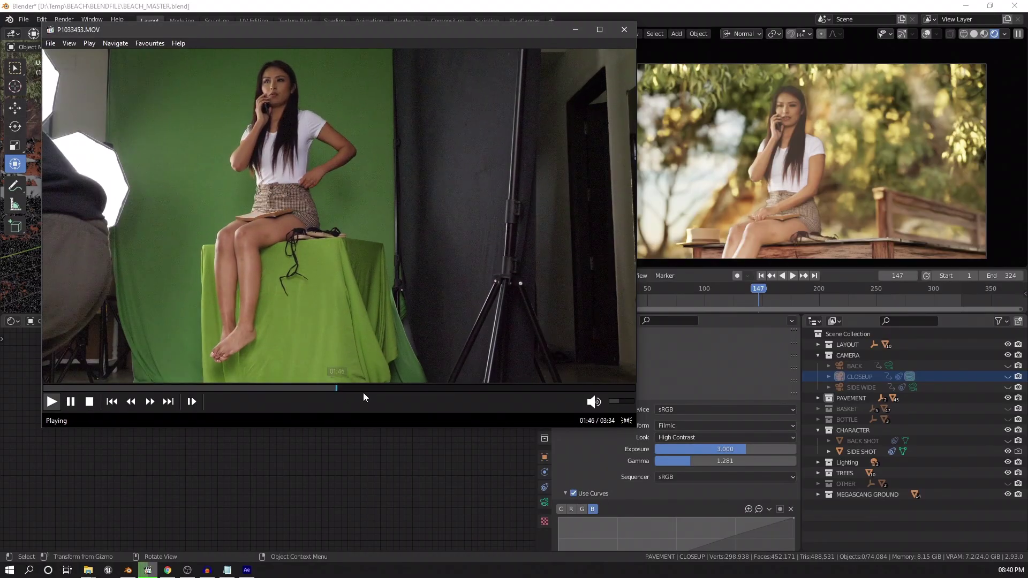
click(476, 390)
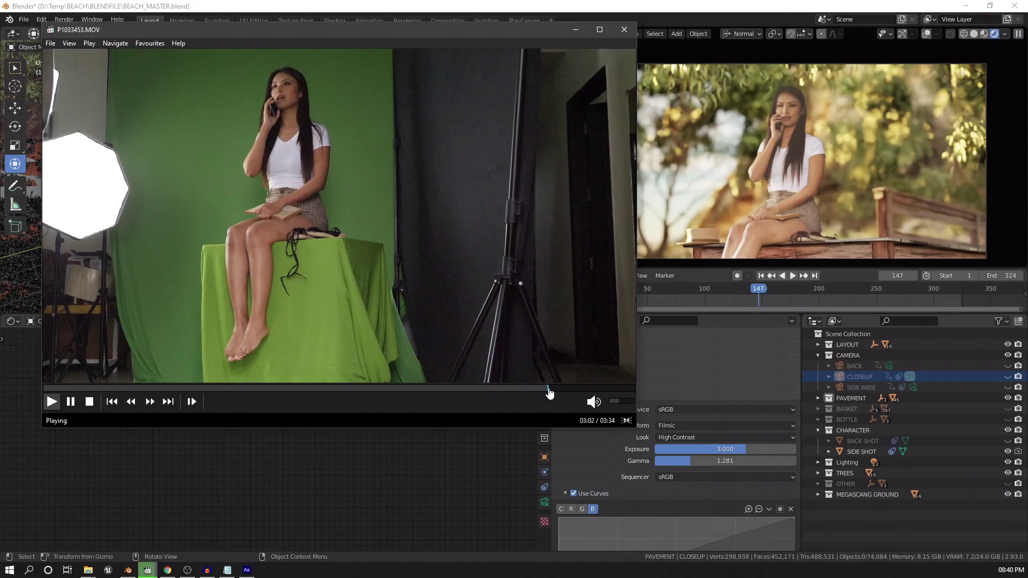
click(541, 395)
click(533, 295)
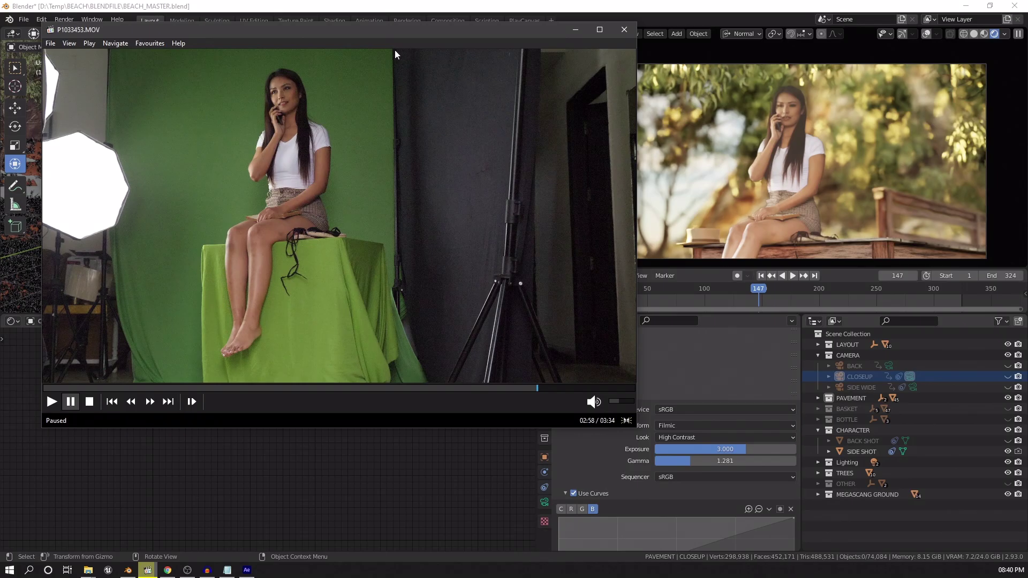
Reposition the player window, resume the green-screen clip and scrub back to an earlier part
drag(404, 32, 475, 48)
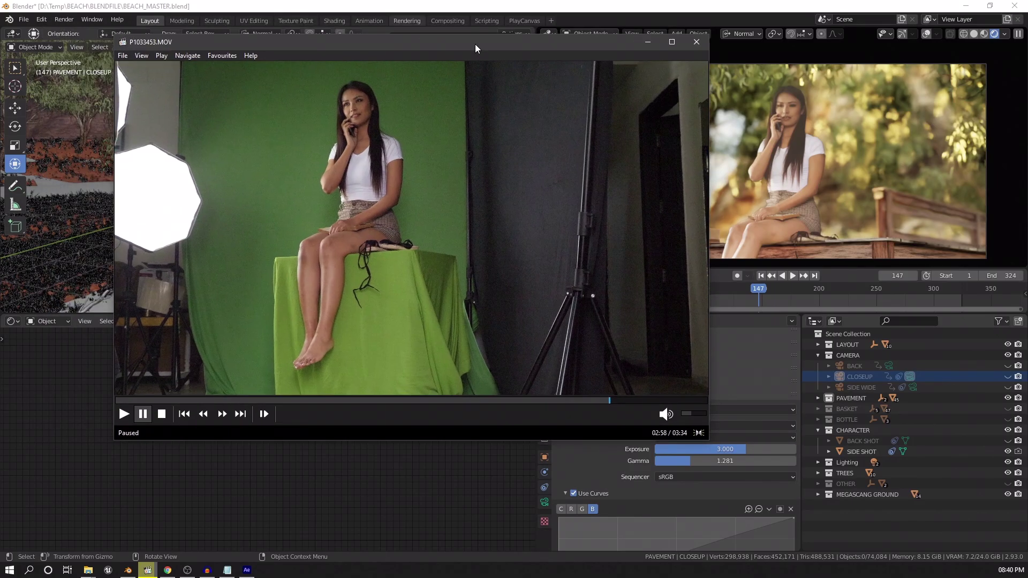
click(488, 305)
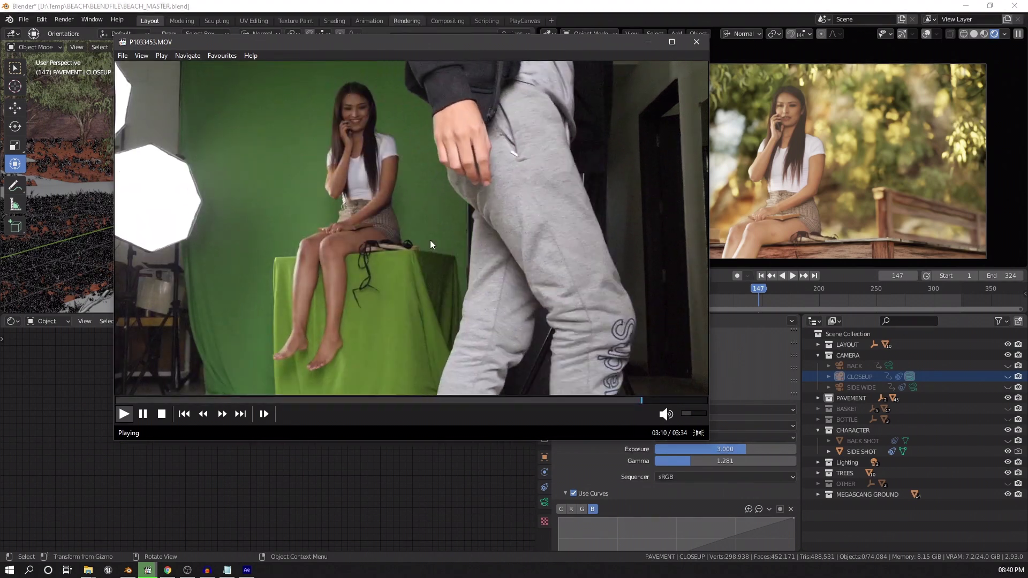
drag(493, 404, 212, 402)
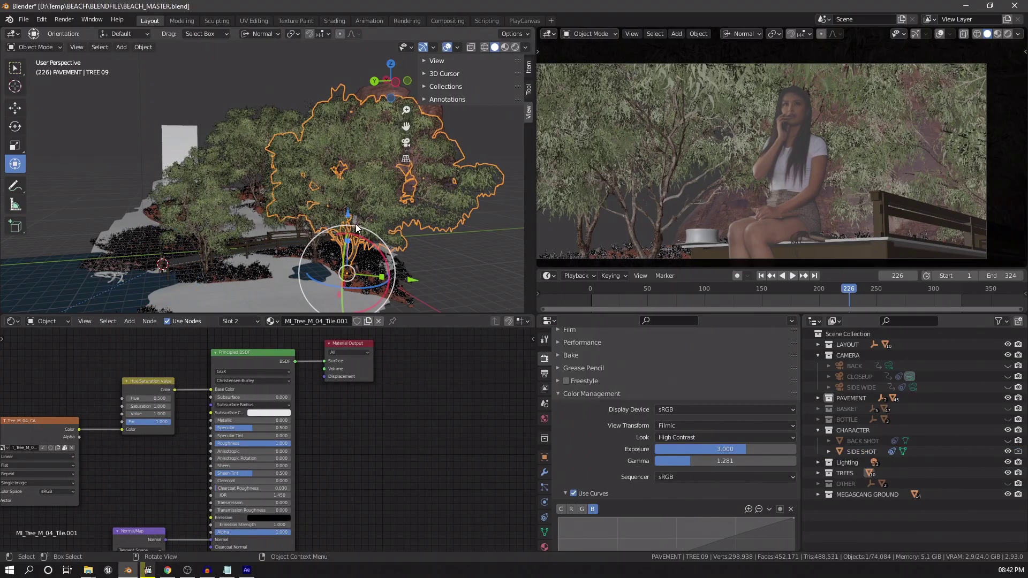
Isolate the selected TREE 09 in local view, play the animation briefly and frame the tree
middle_drag(370, 201, 396, 198)
key(space)
key(KP_Divide)
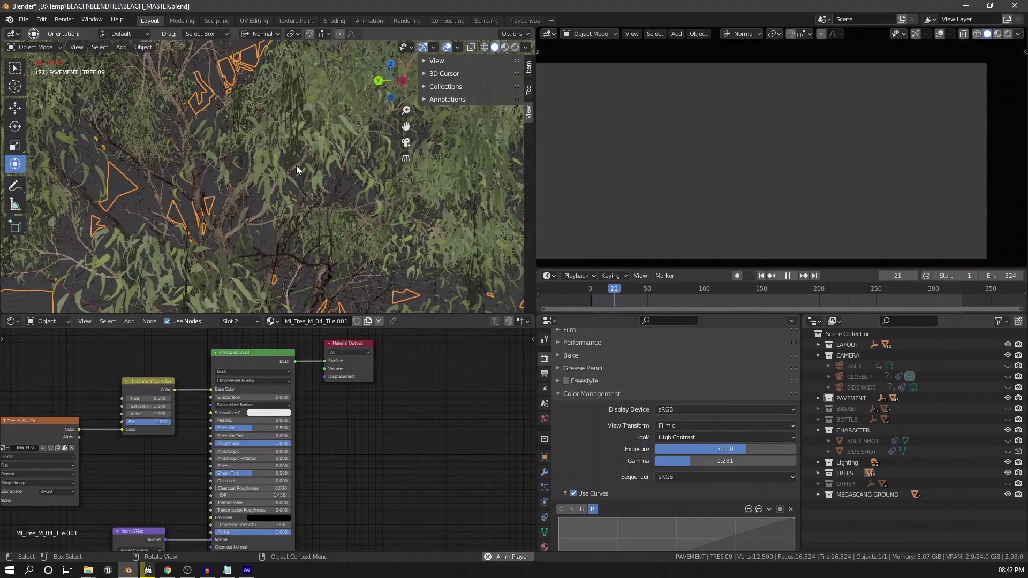
key(space)
key(KP_Decimal)
Switch TREE 09 to Weight Paint mode to examine the weights on its leaves and trunk
key(ctrl+Tab)
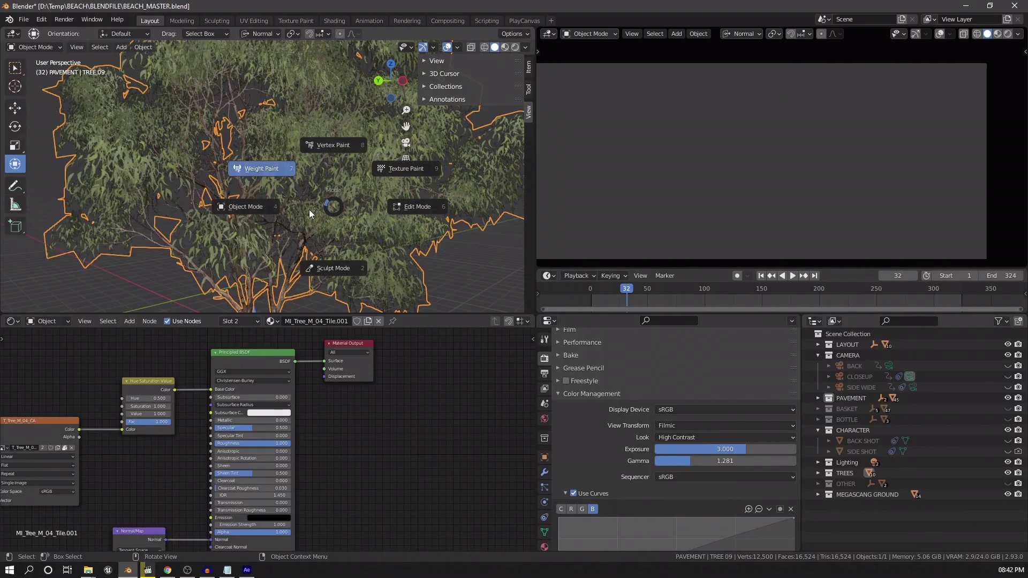
click(269, 171)
mouse_move(318, 182)
middle_down()
mouse_move(343, 182)
mouse_move(309, 176)
mouse_move(341, 204)
middle_up()
scroll(309, 176, down, 1)
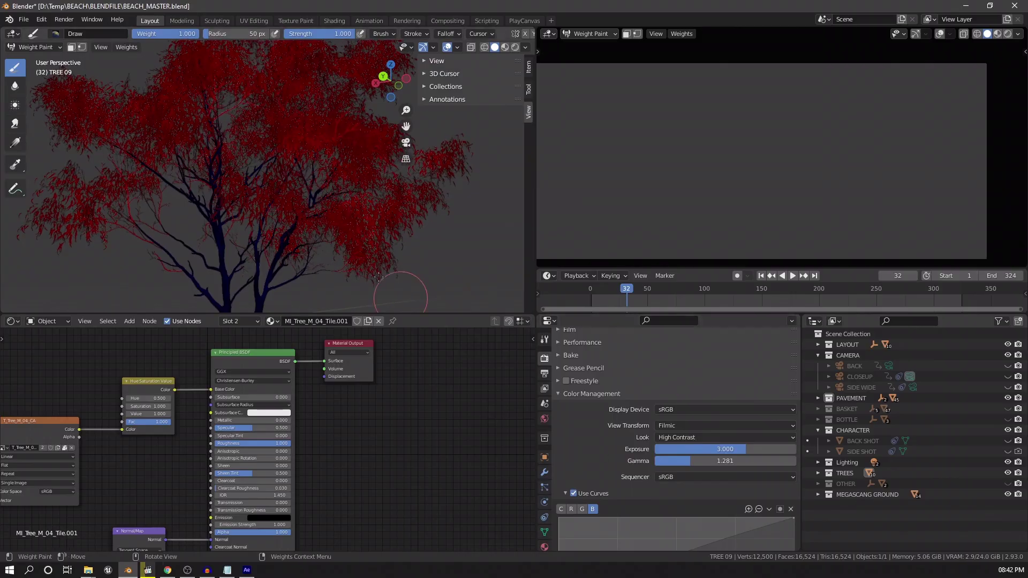
Return TREE 09 to Object Mode and expand the settings of its Displace modifier
key(ctrl+Tab)
click(247, 218)
scroll(588, 461, up, 5)
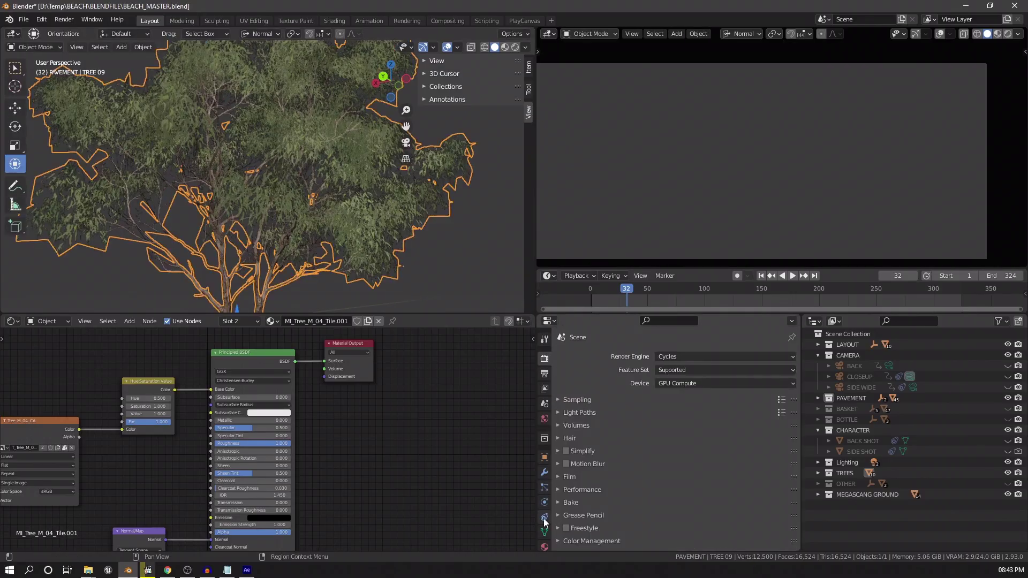
click(545, 472)
click(559, 375)
click(613, 357)
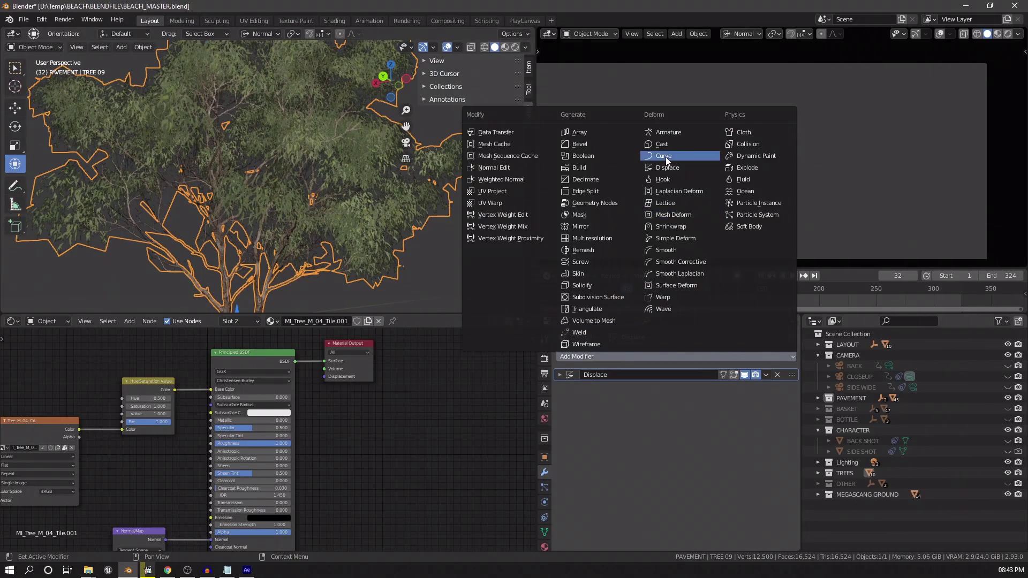
click(559, 374)
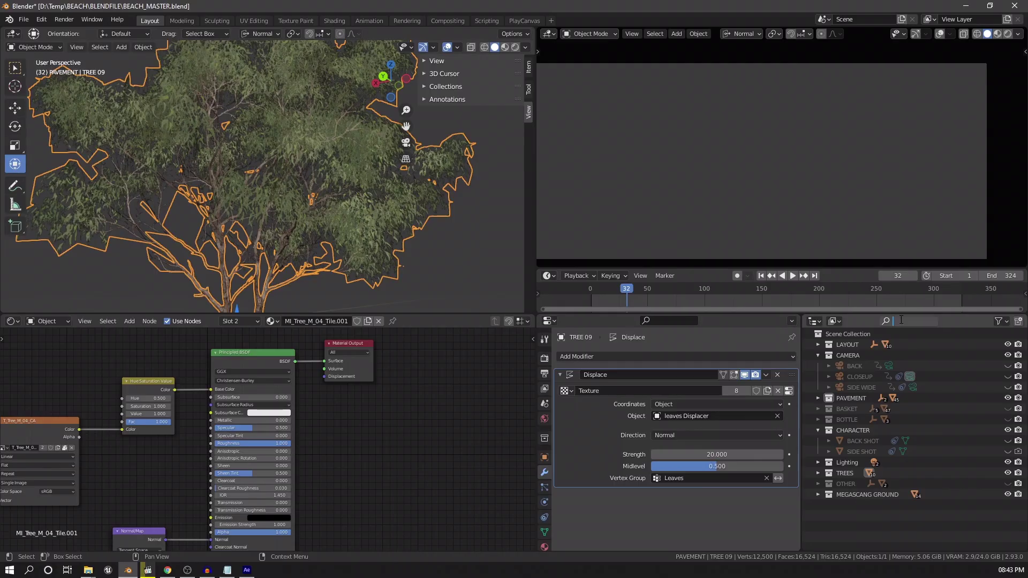
Filter the outliner for "displacer", make the OTHER collection visible and frame the leaves Displacer empty
text(le)
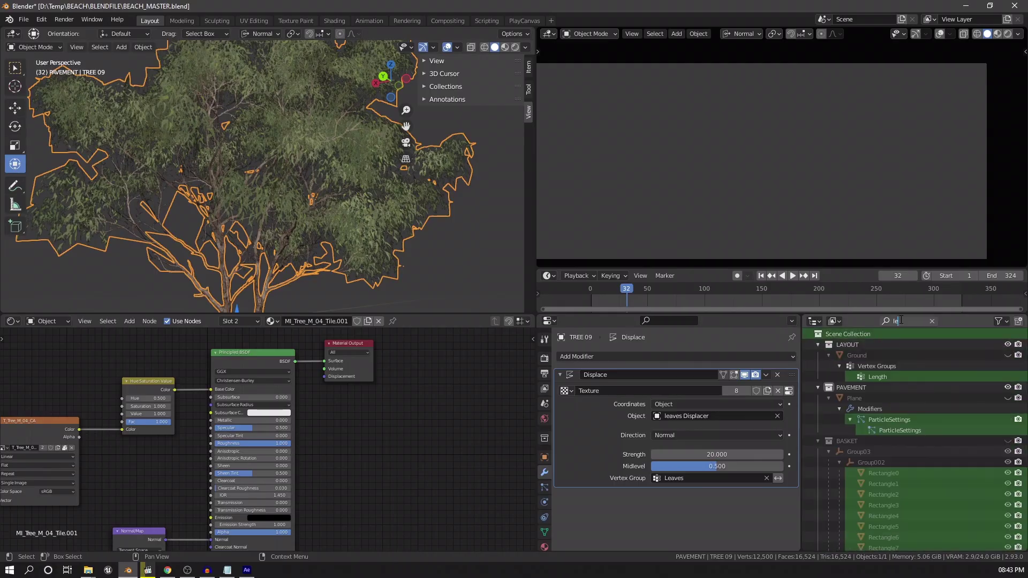
text(acer)
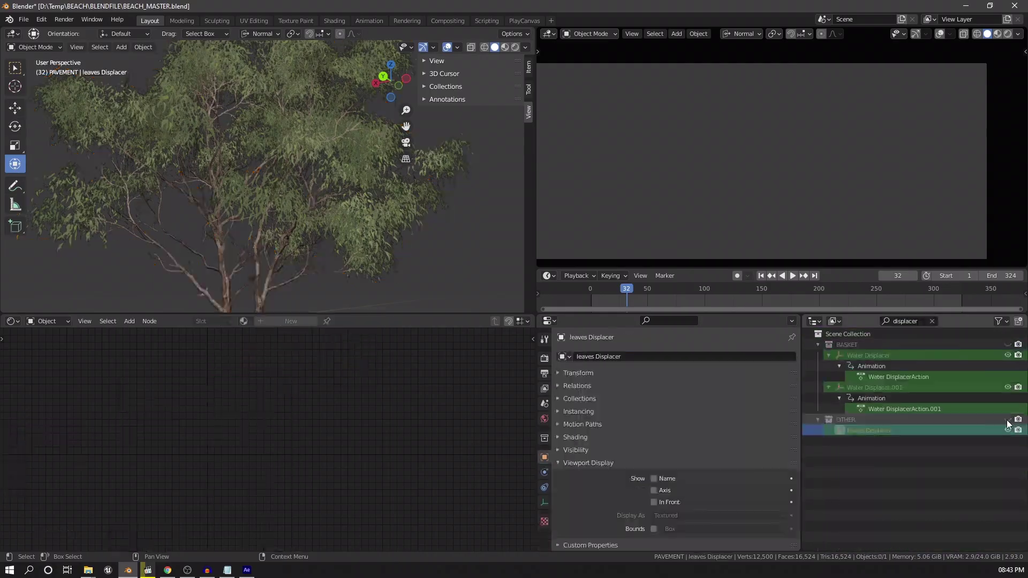
click(1007, 419)
scroll(140, 252, down, 5)
key(KP_Decimal)
scroll(249, 197, down, 8)
middle_drag(250, 197, 207, 228)
Show the Generator modifier on the leaves Displacer's X Location curve in the Graph Editor and play the animation briefly
key(shift+F6)
click(529, 378)
click(446, 341)
key(space)
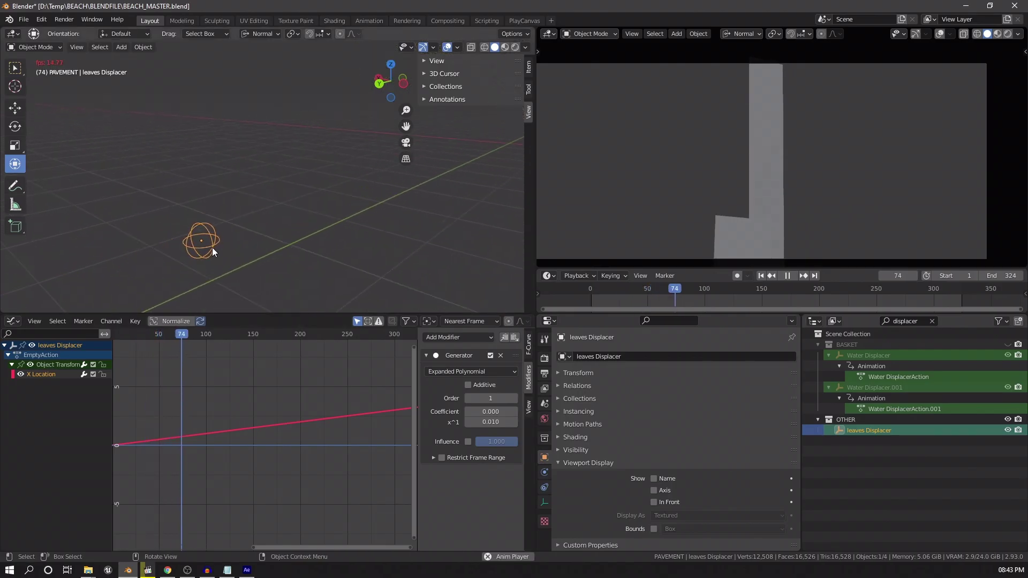
key(space)
Try an x^1 coefficient of 0.1 in the Generator modifier and play the animation with the tree leaves in view
click(491, 422)
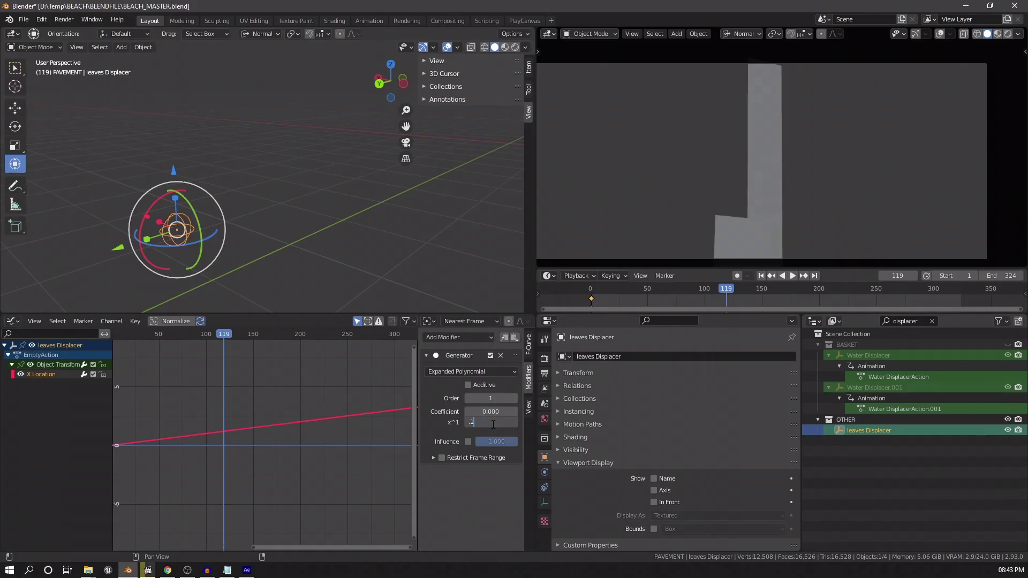
key(space)
key(space)
scroll(350, 158, down, 8)
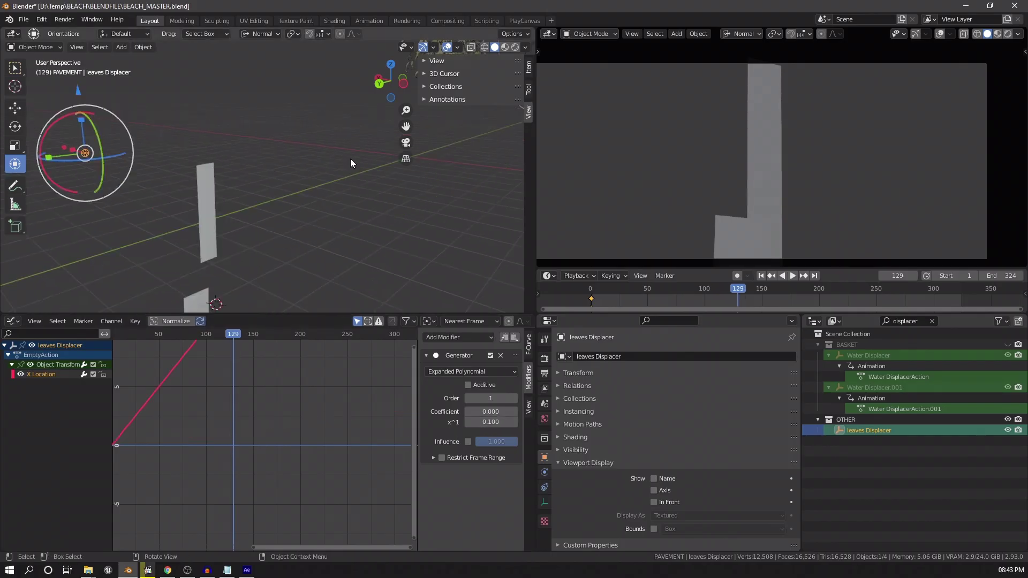
shift+middle_drag(350, 159, 192, 214)
scroll(291, 215, up, 6)
key(space)
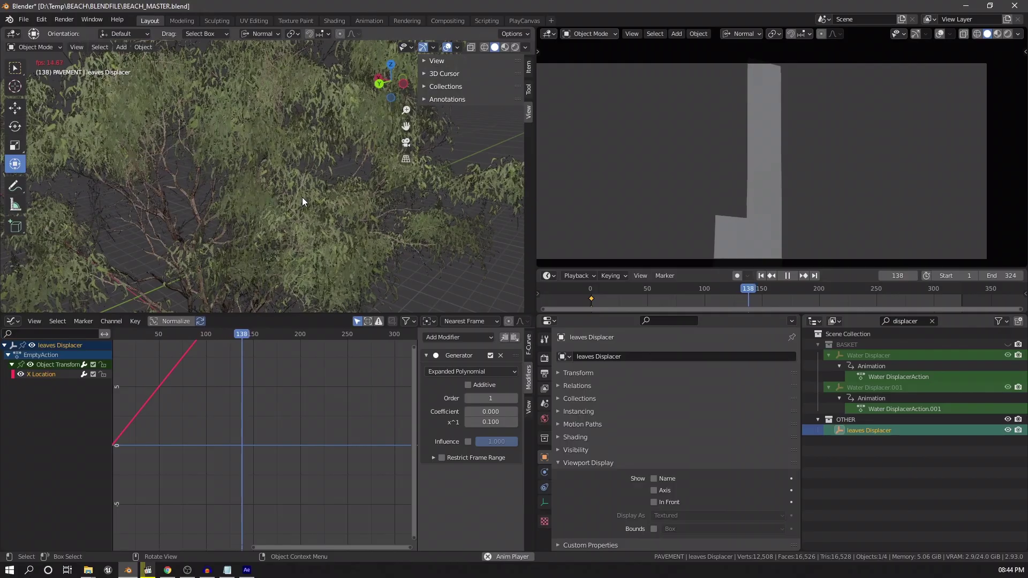
Test the Generator's x^1 coefficient at 1 during playback and set it back to 0.01
click(491, 423)
text(1)
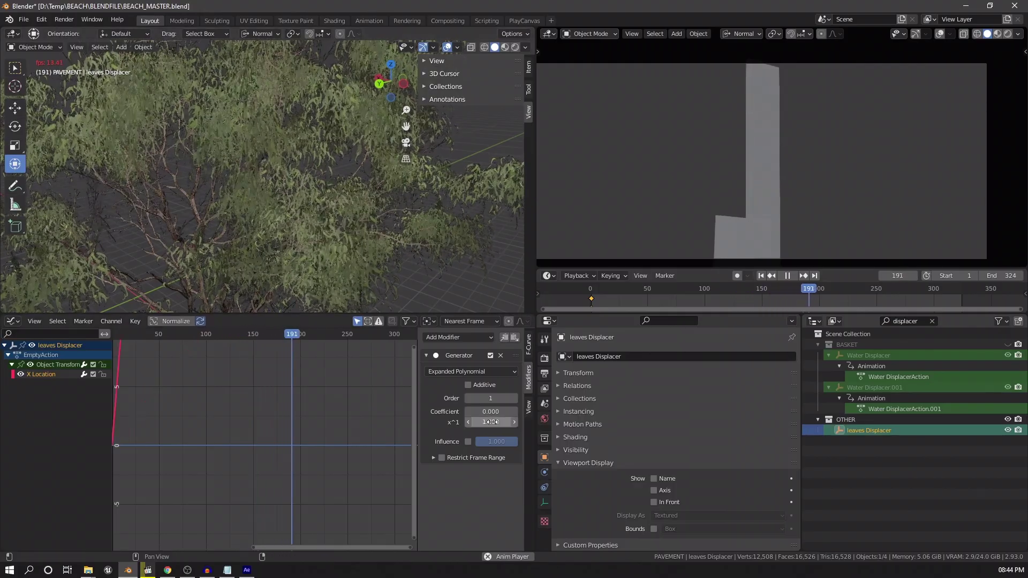
click(491, 422)
text(.01)
key(Return)
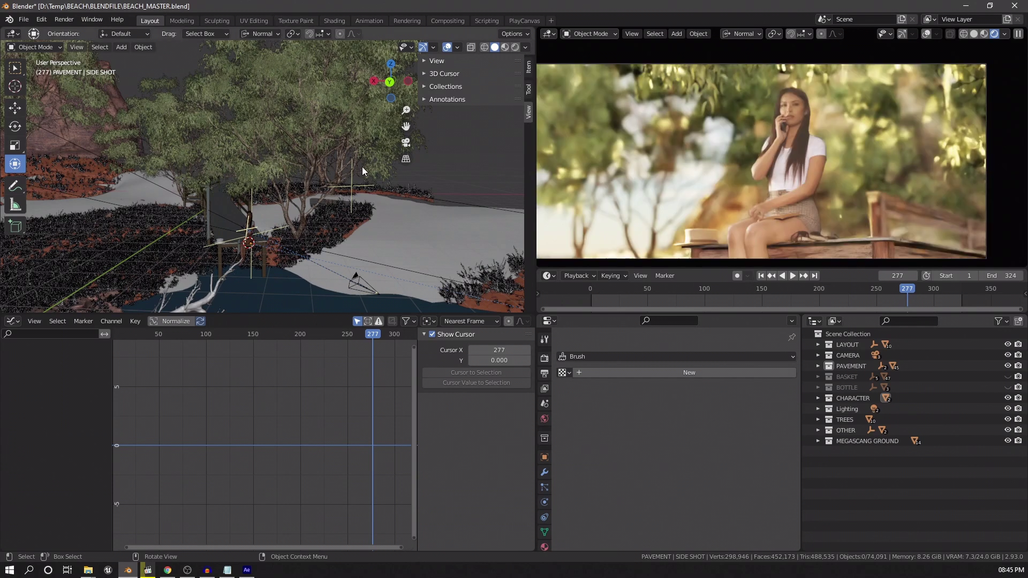